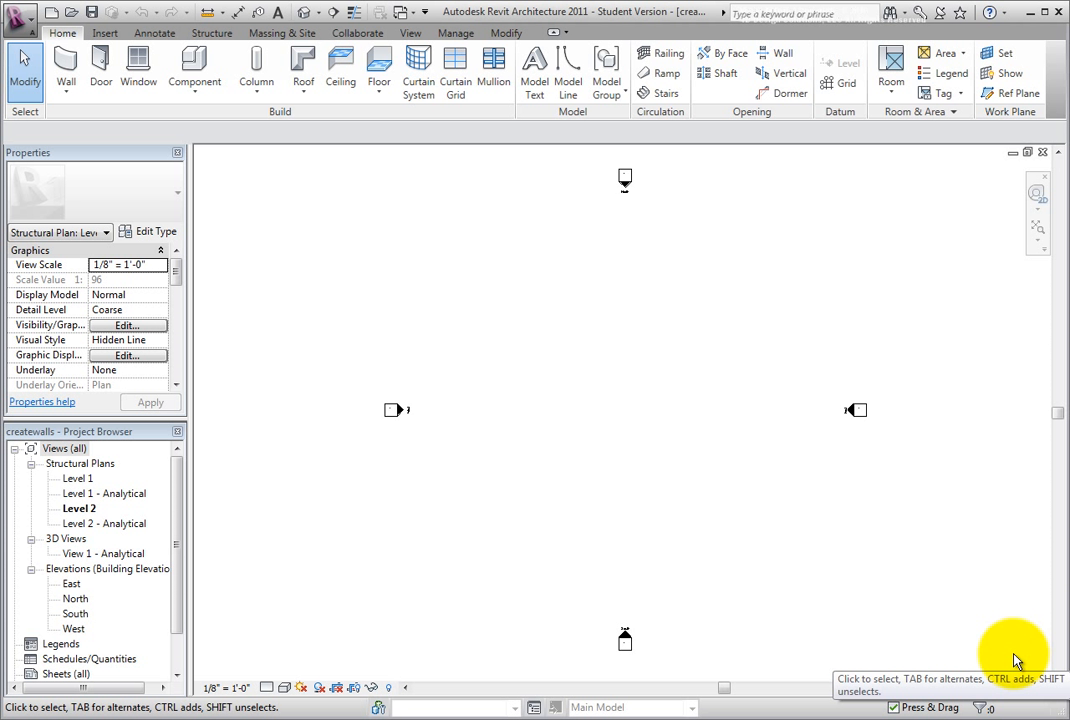
- Start a structural wall and look through its constraint properties and the available Basic Wall types
click(212, 33)
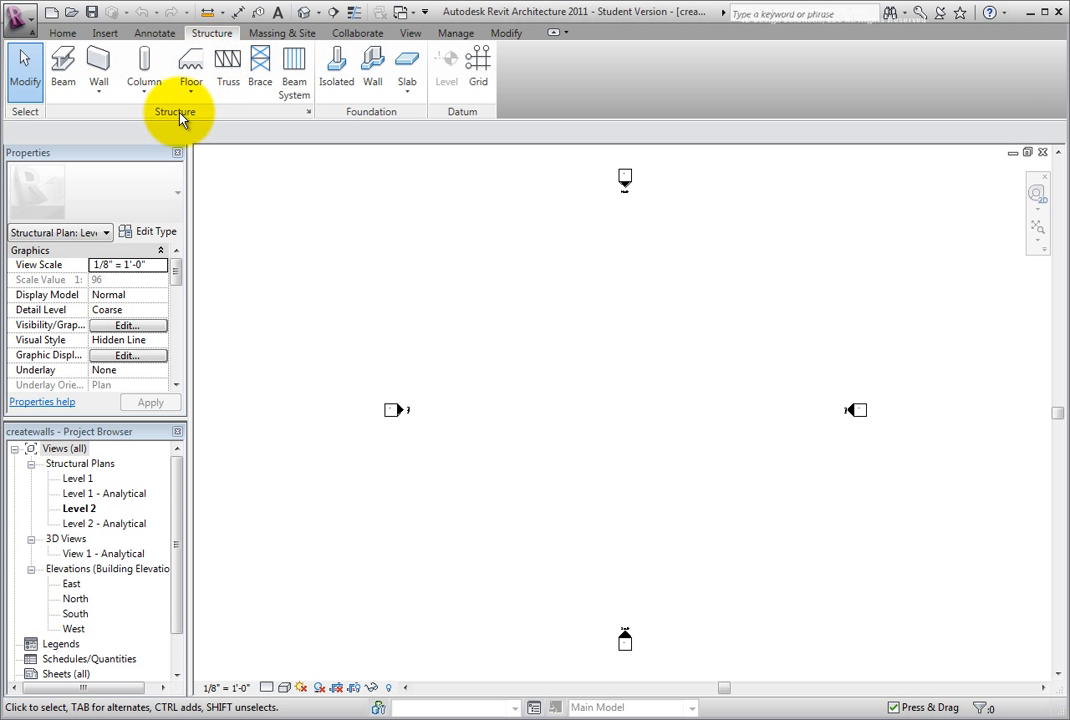
click(99, 92)
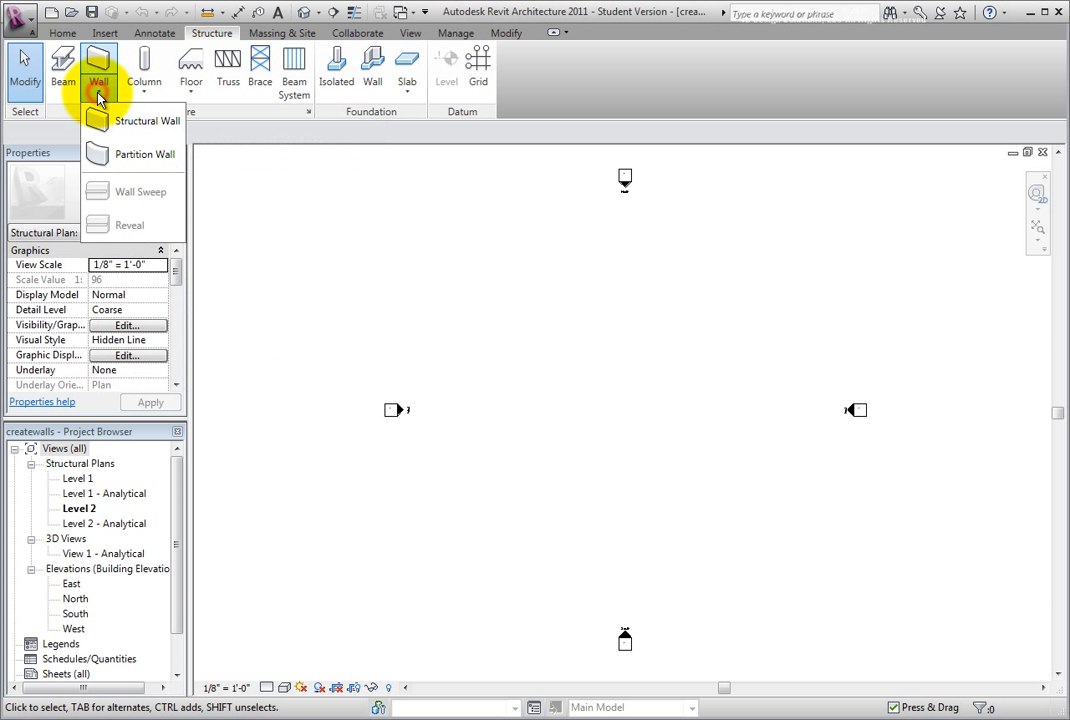
click(148, 127)
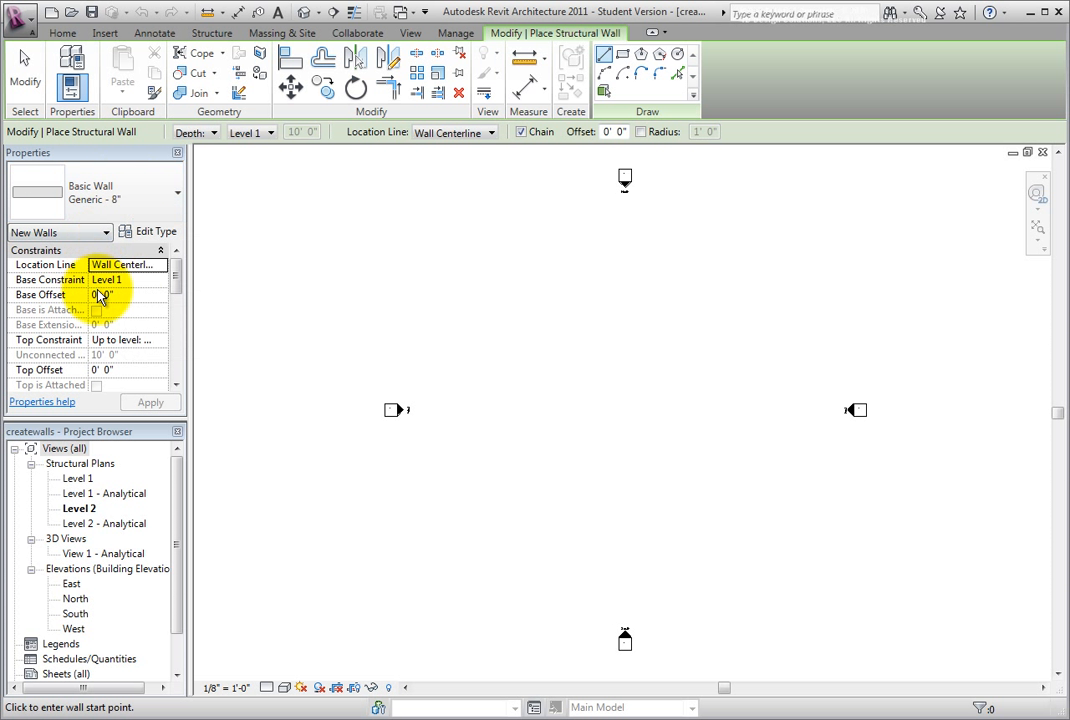
mouse_move(177, 281)
mouse_down()
mouse_move(179, 330)
mouse_move(183, 267)
mouse_up()
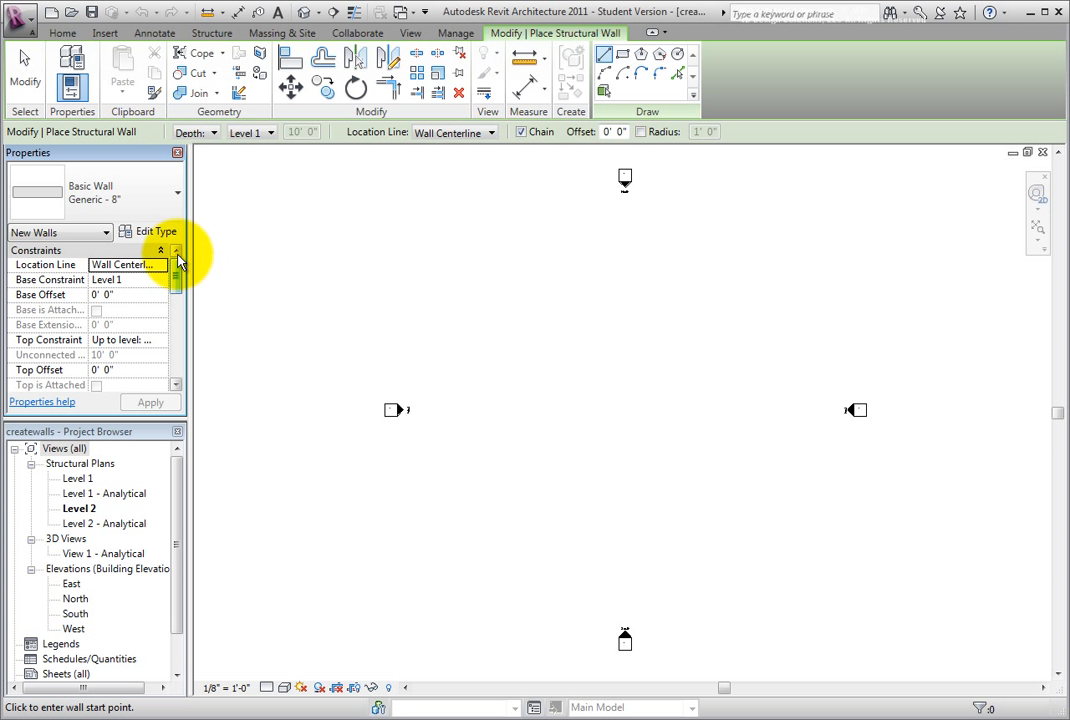
click(153, 203)
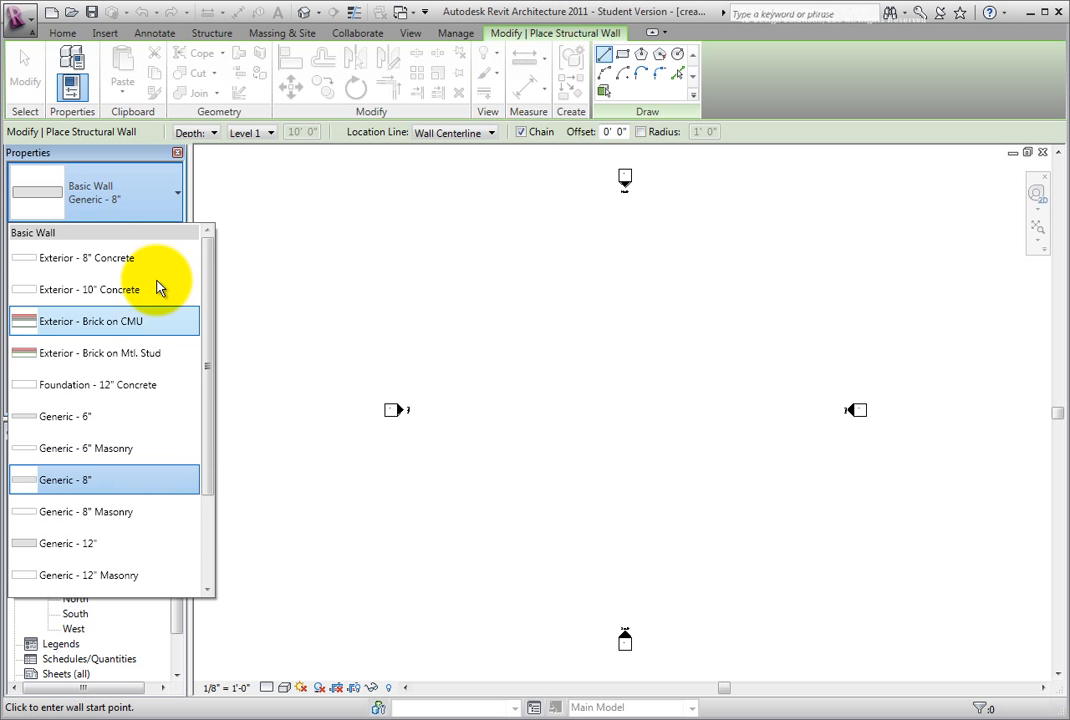
click(167, 196)
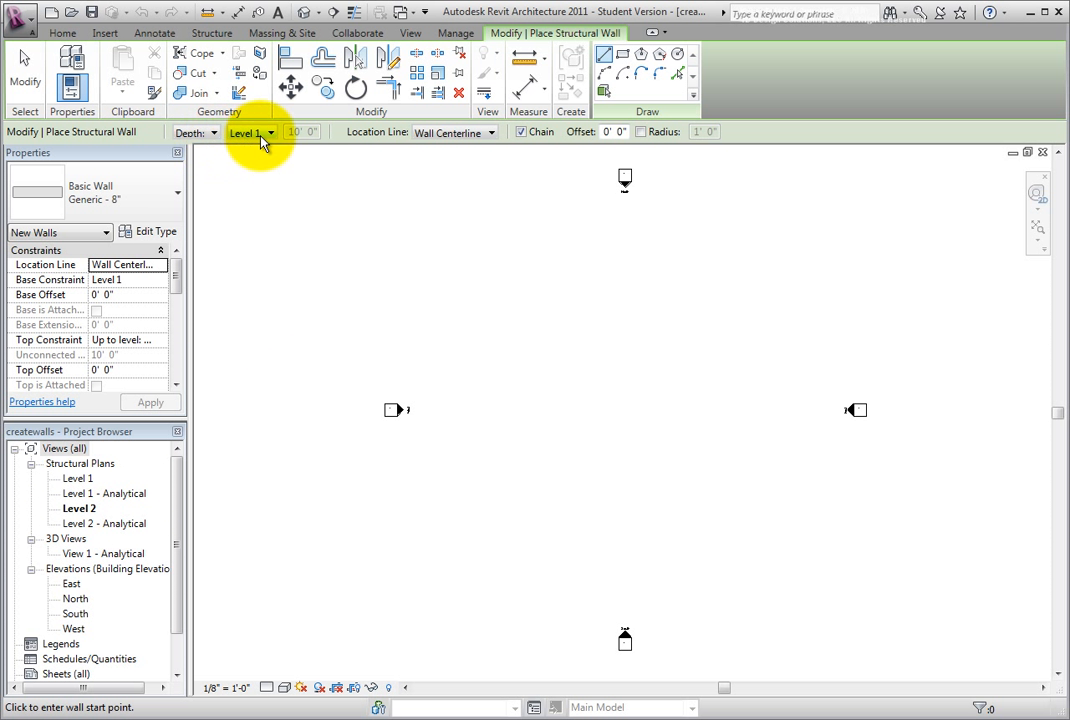
- Examine the structural wall's Depth/Height choices and the level it can extend to
click(210, 133)
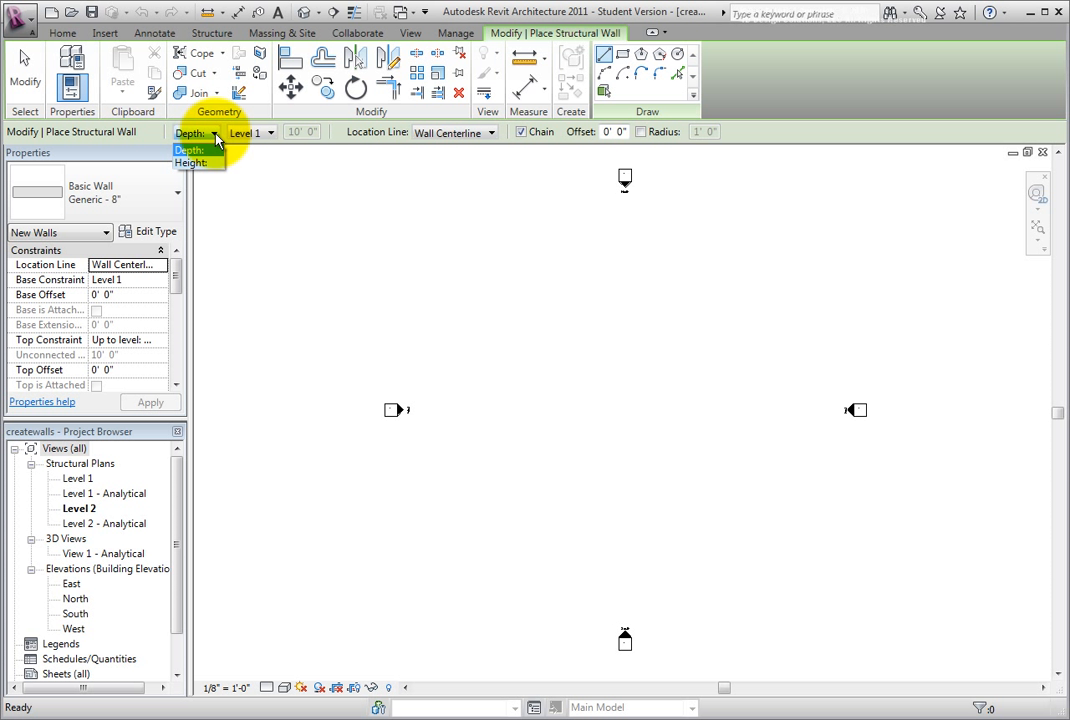
click(215, 135)
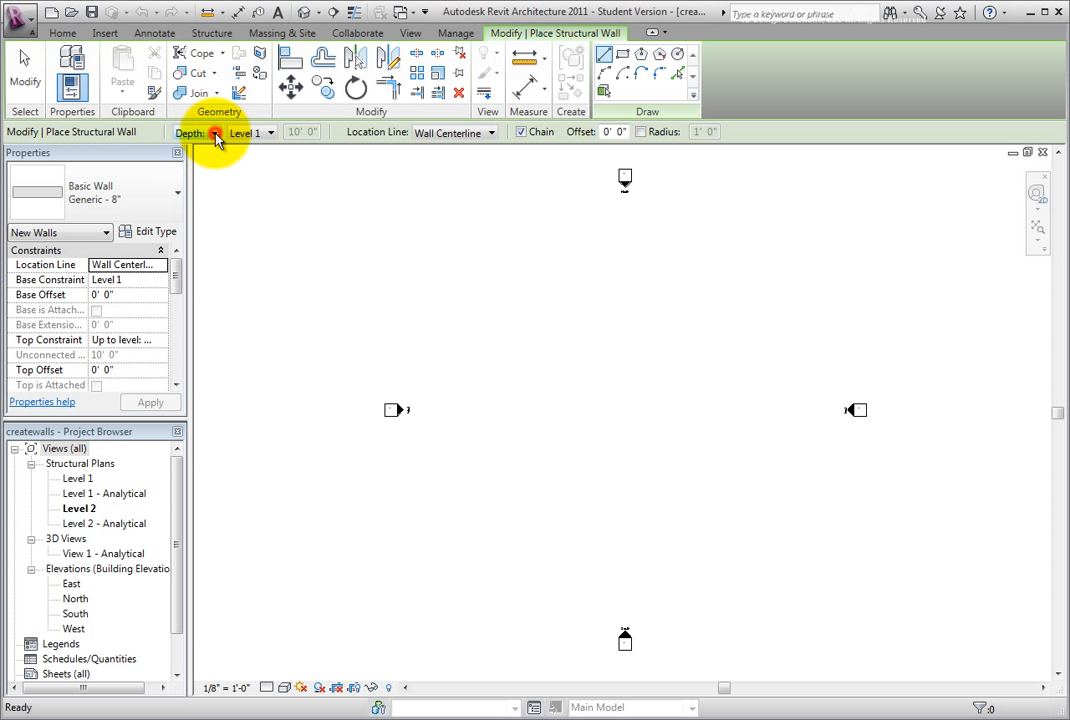
click(271, 134)
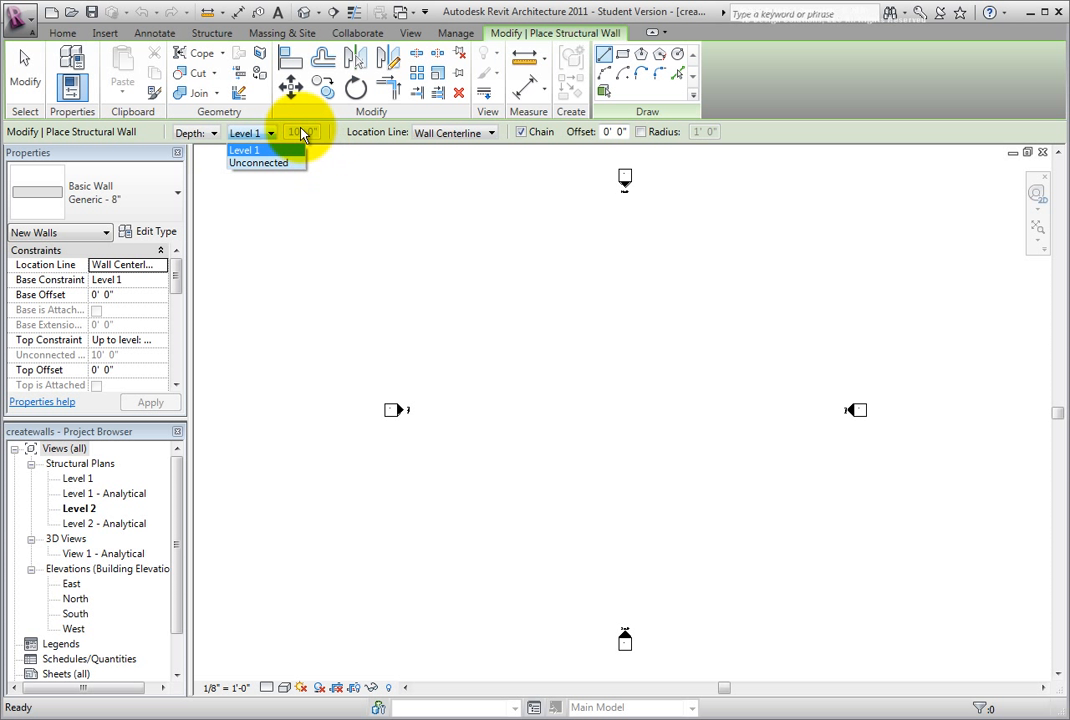
click(270, 135)
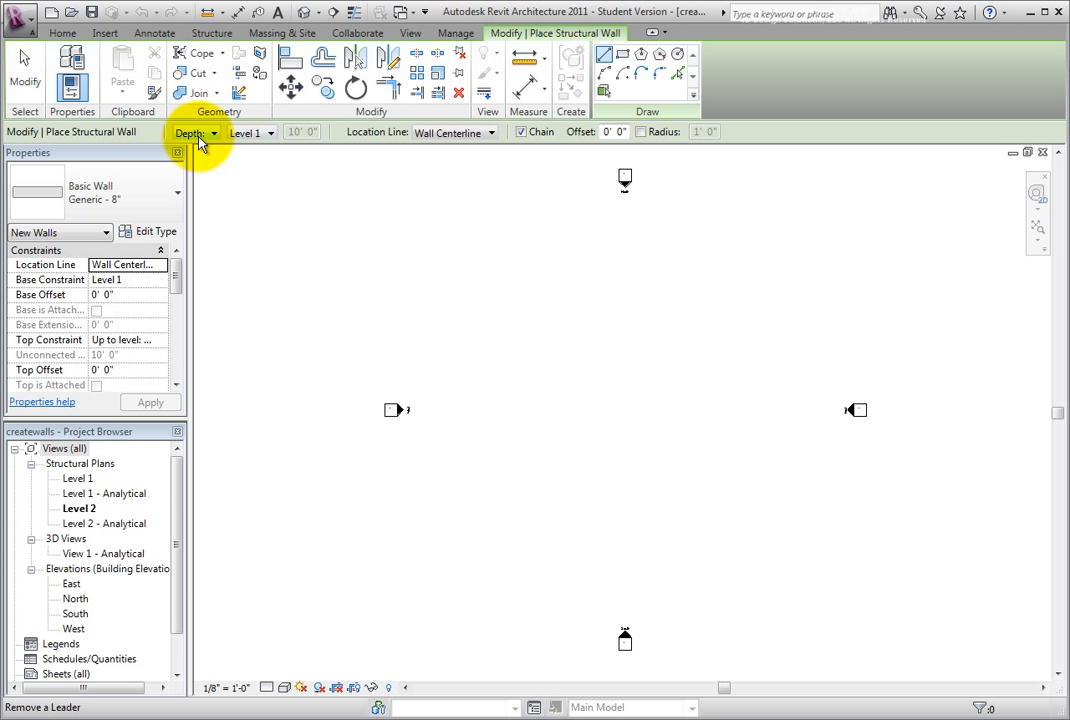
- Draw a vertical Generic - 8" structural wall east of the west elevation marker, with its depth set to Unconnected at 10' 0"
click(270, 133)
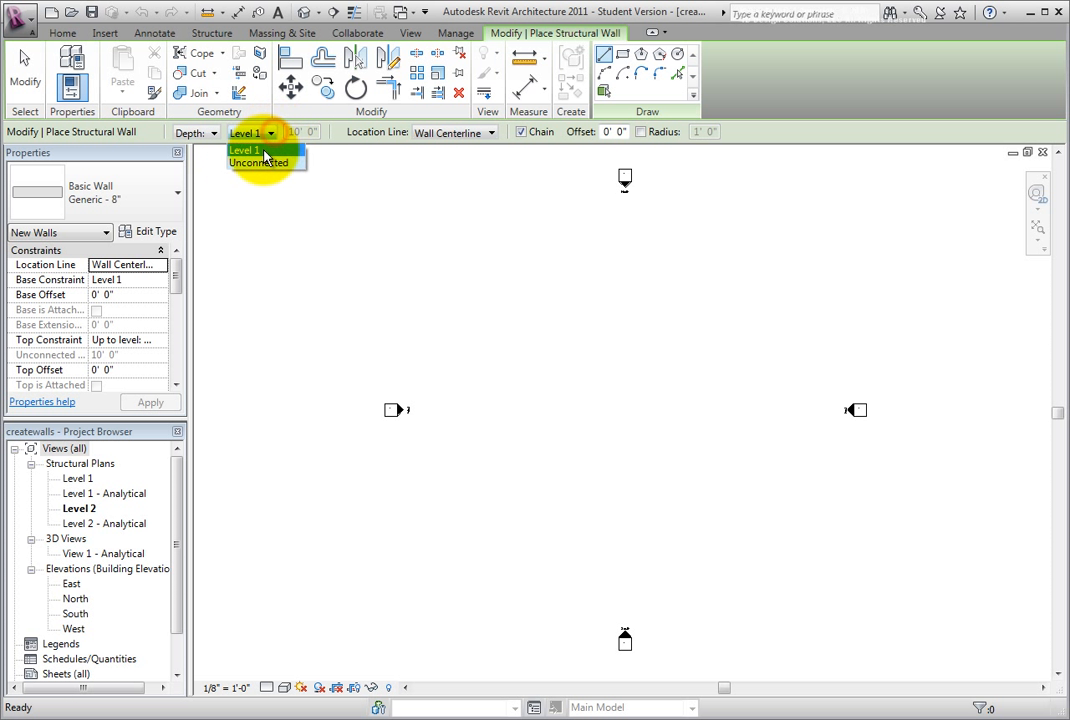
click(265, 166)
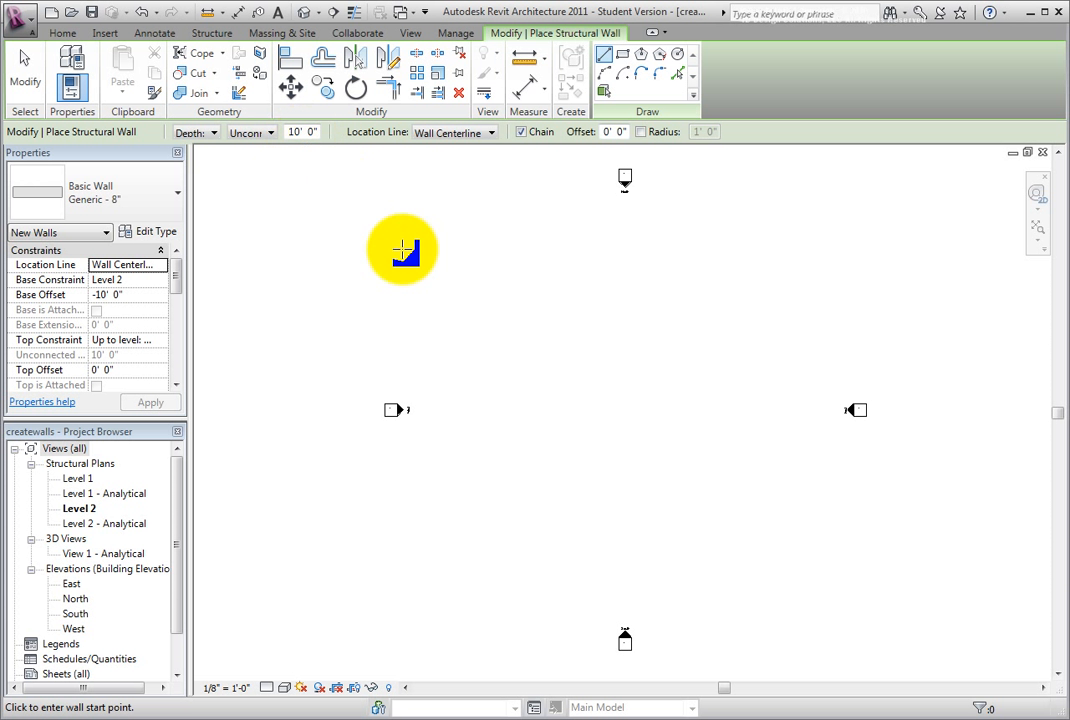
click(483, 313)
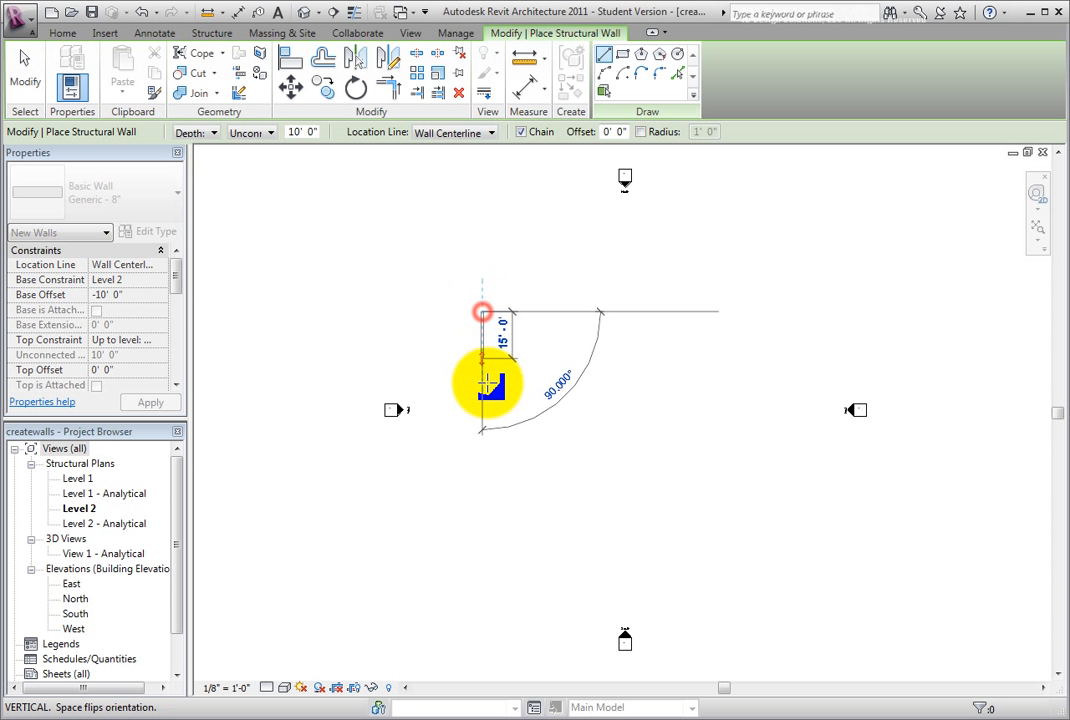
click(483, 473)
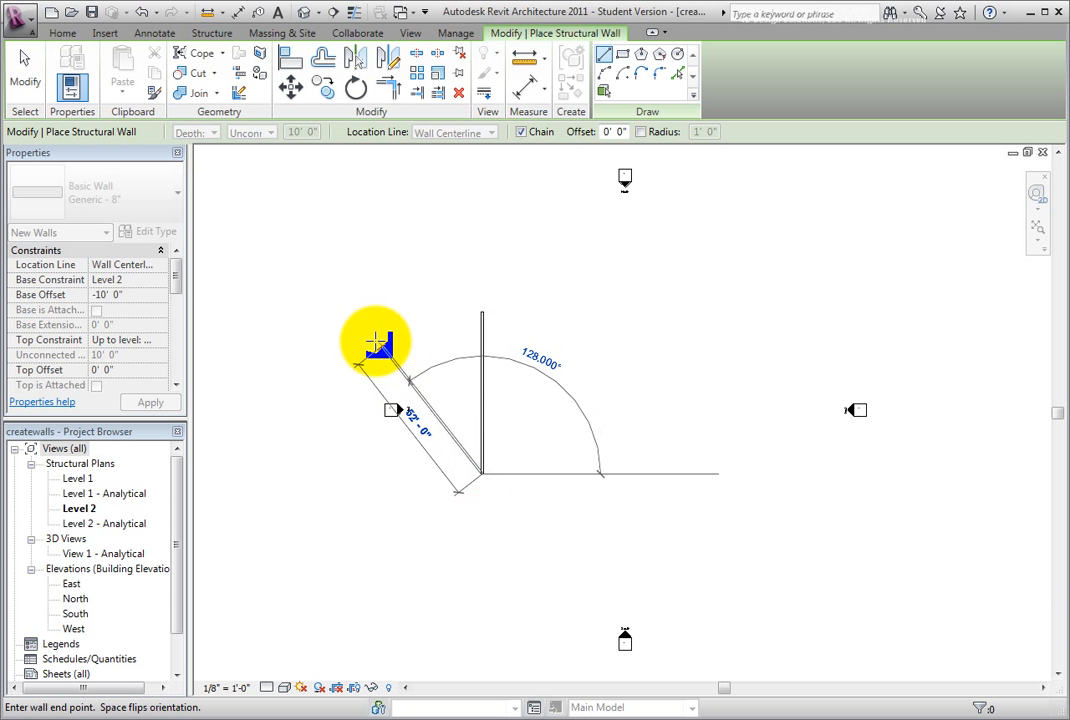
click(25, 85)
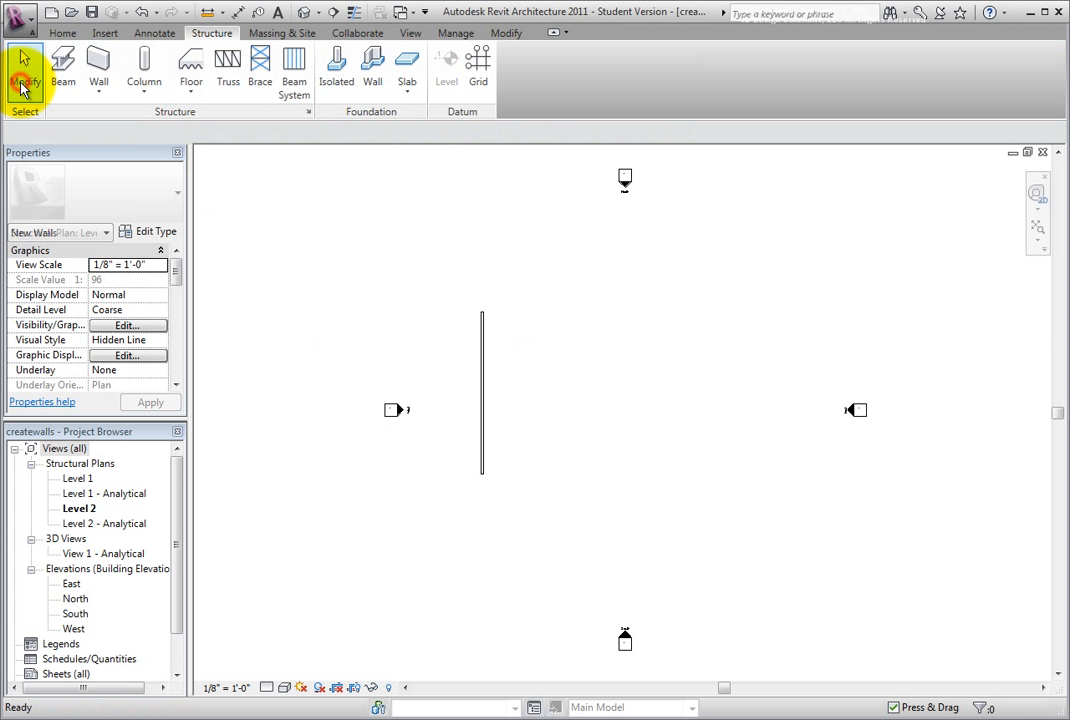
- Draw a second vertical structural wall east of the first and aligned with its ends, with its depth set to Level 1
click(106, 91)
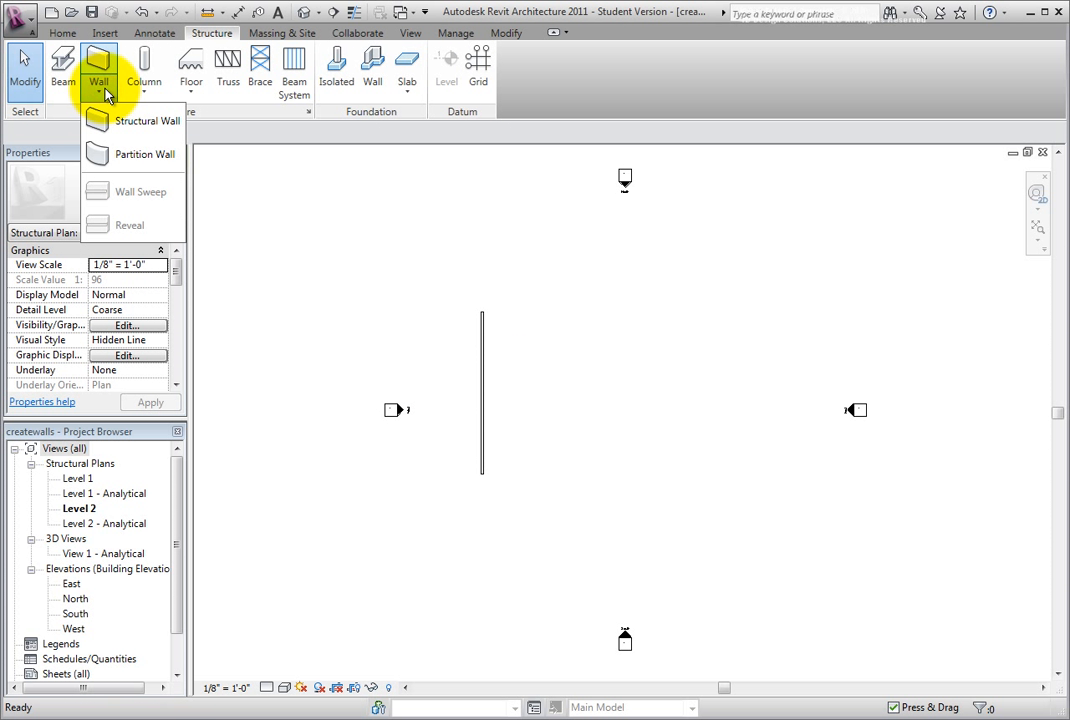
click(115, 120)
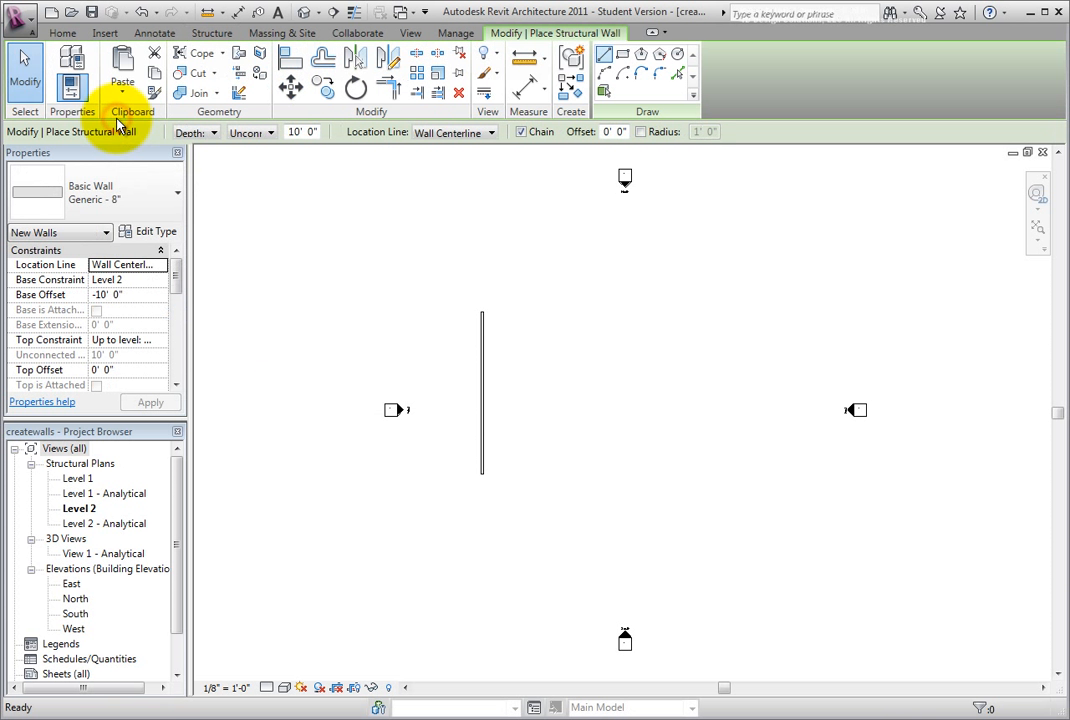
click(269, 133)
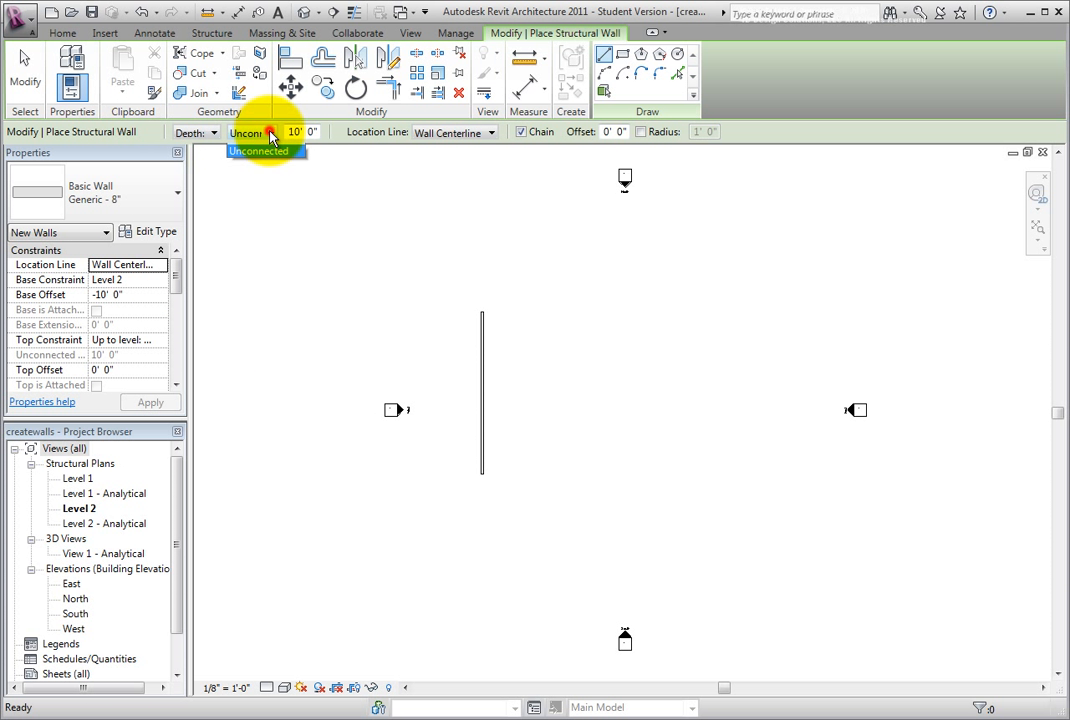
click(267, 147)
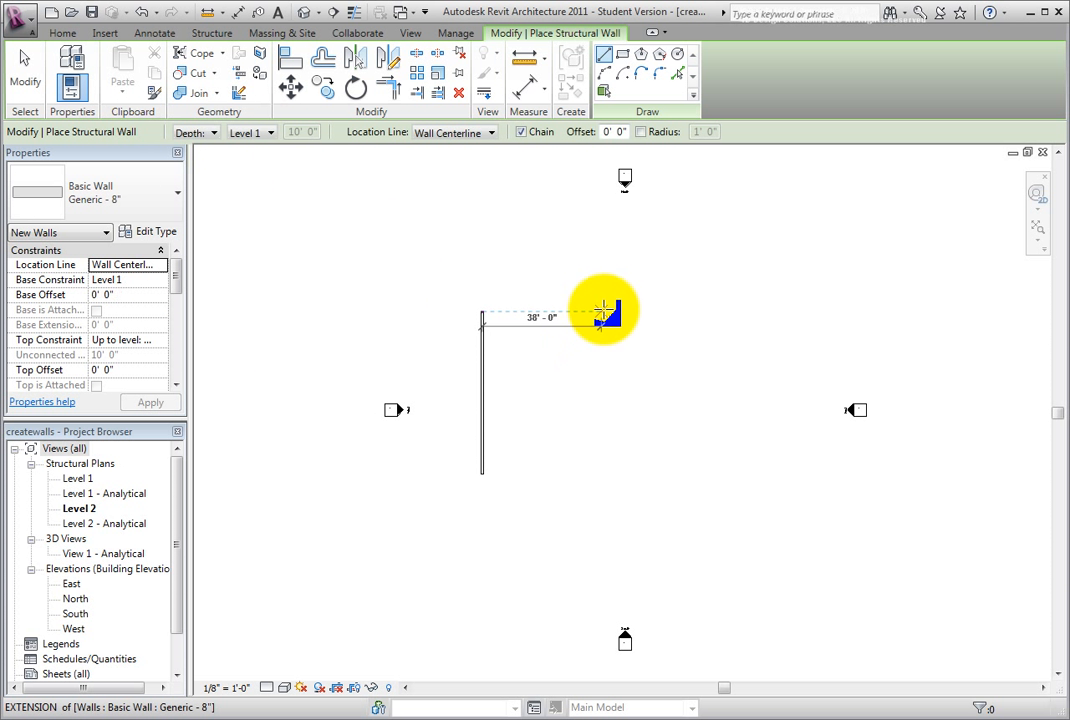
click(620, 312)
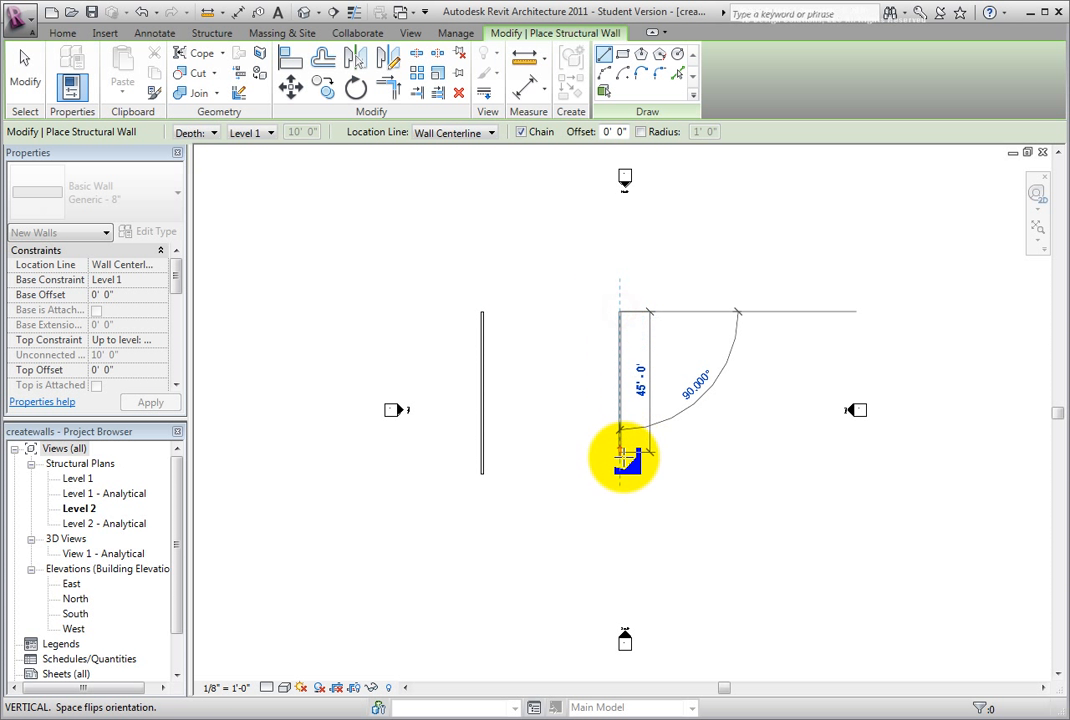
click(620, 473)
click(25, 62)
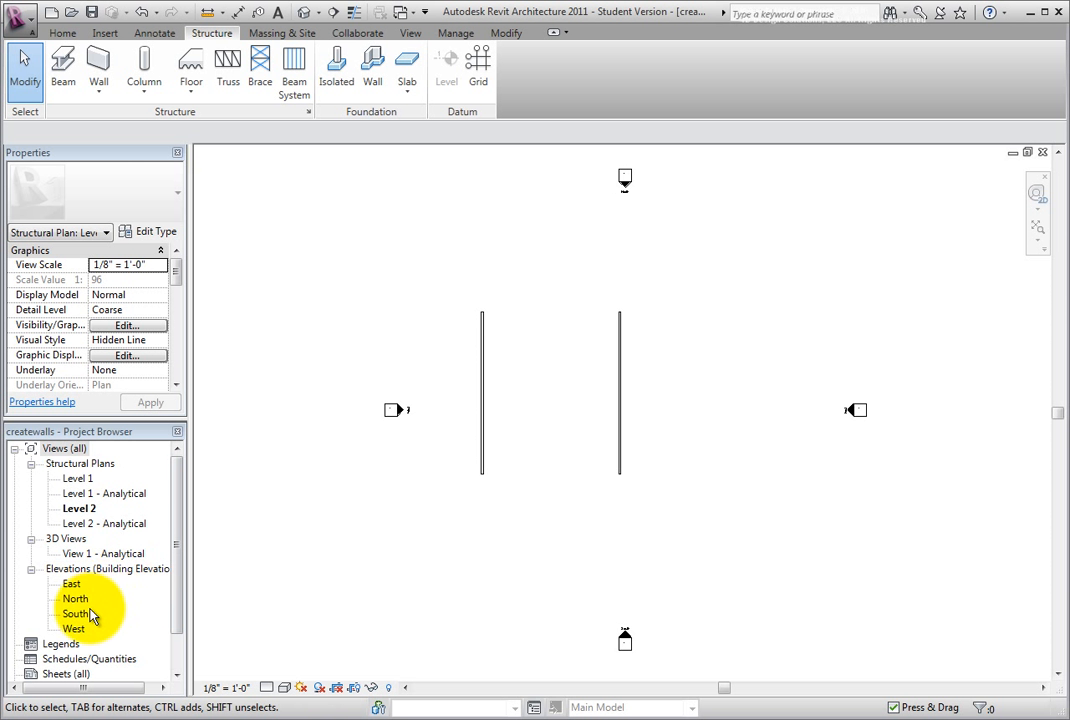
- In the South elevation, move Level 1 down to about -14' 0" and back up to about -8' 0"
double_click(78, 613)
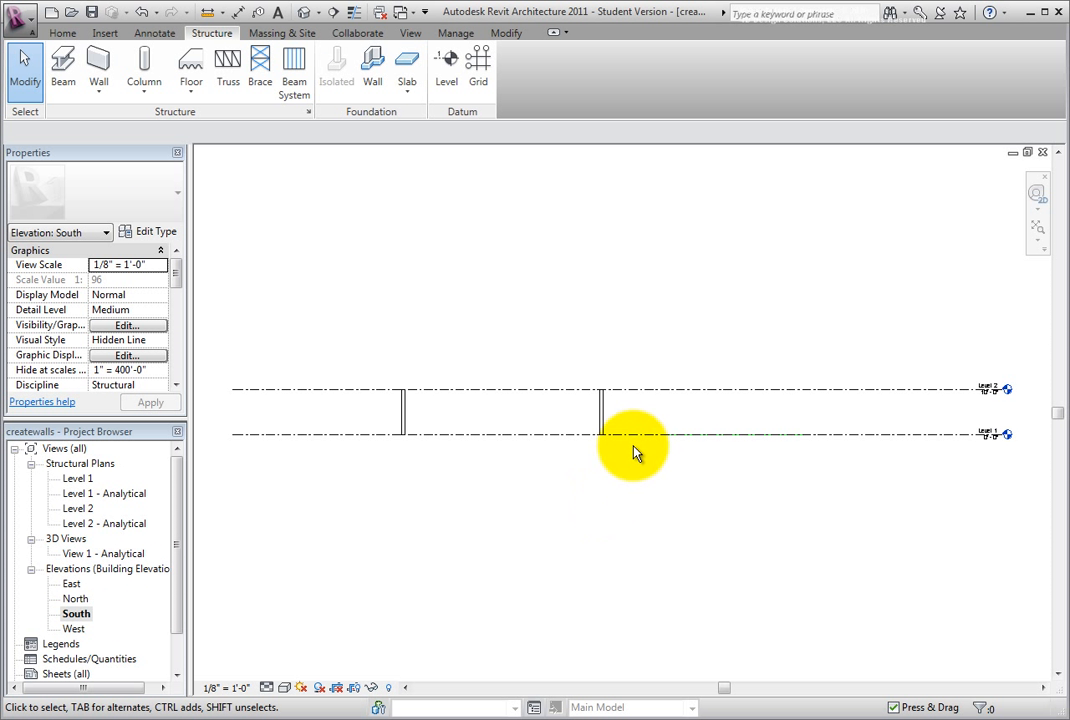
click(647, 434)
drag(689, 437, 693, 509)
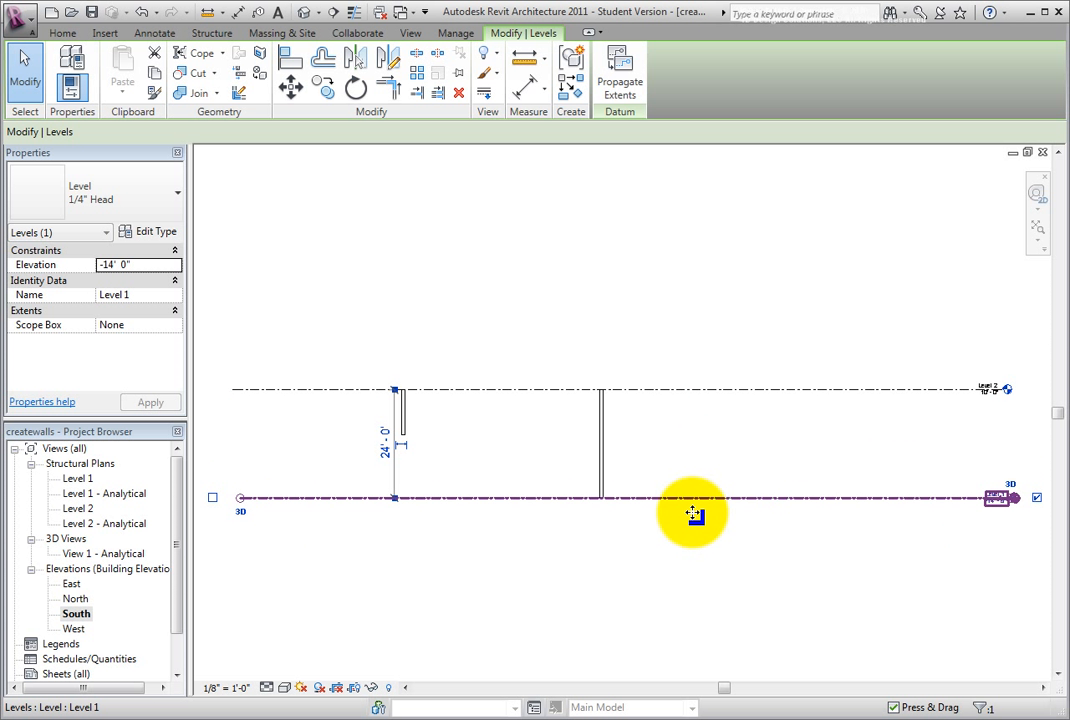
click(611, 578)
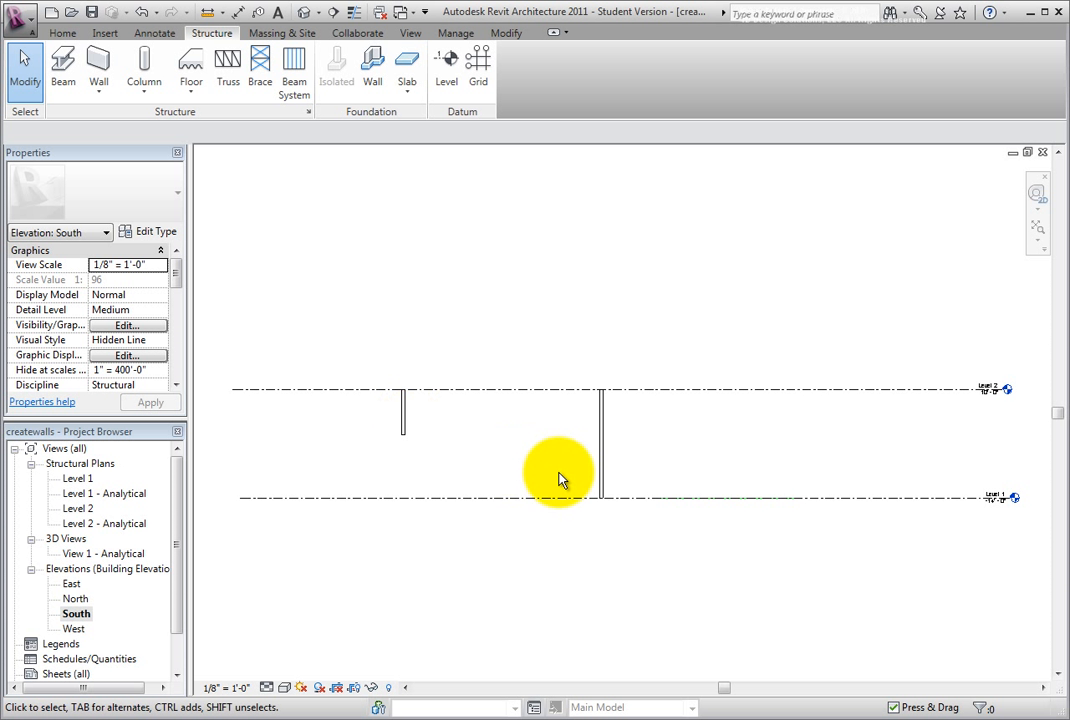
click(654, 499)
drag(676, 498, 676, 470)
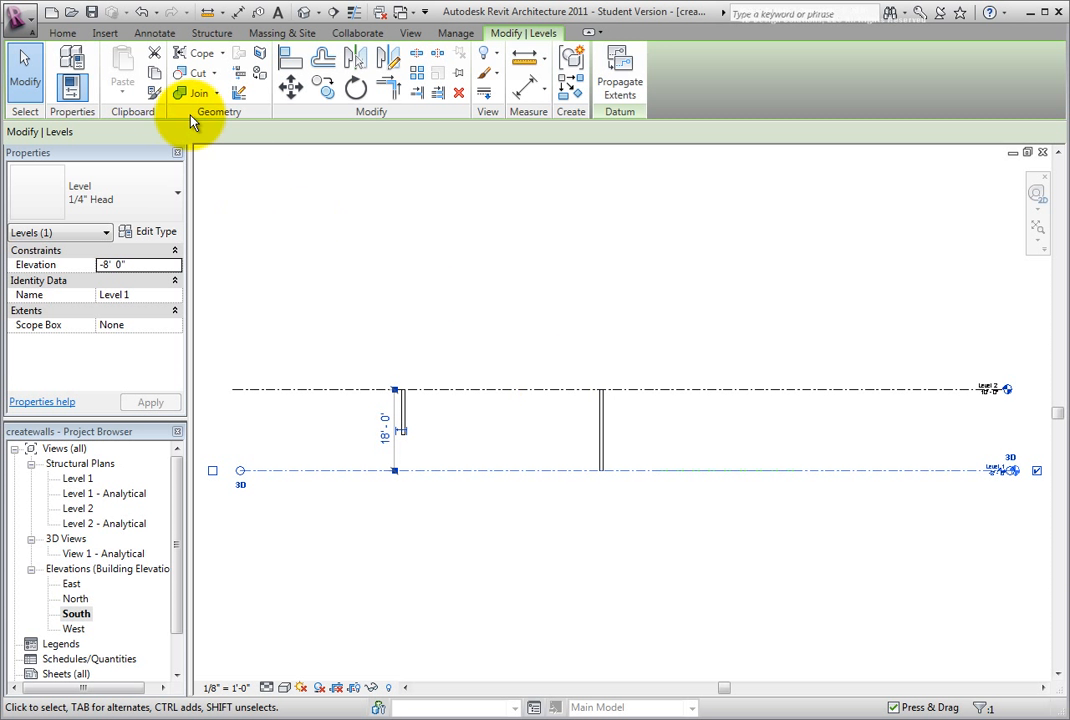
- Undo both Level 1 moves and close the South elevation view
click(143, 14)
click(143, 14)
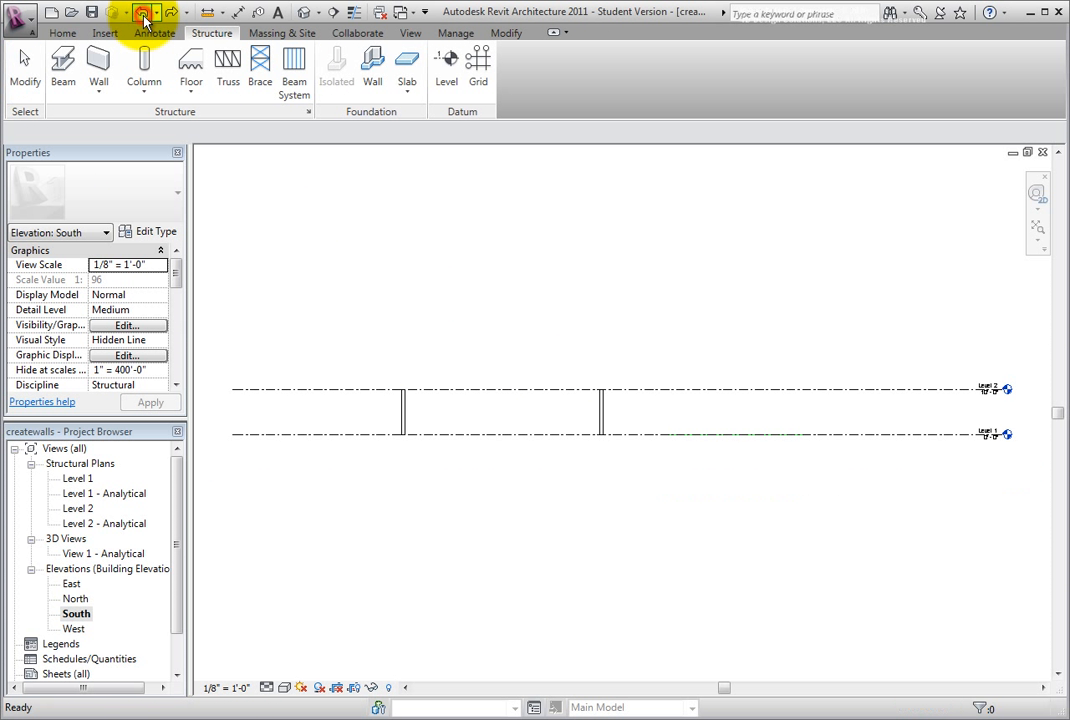
click(1043, 153)
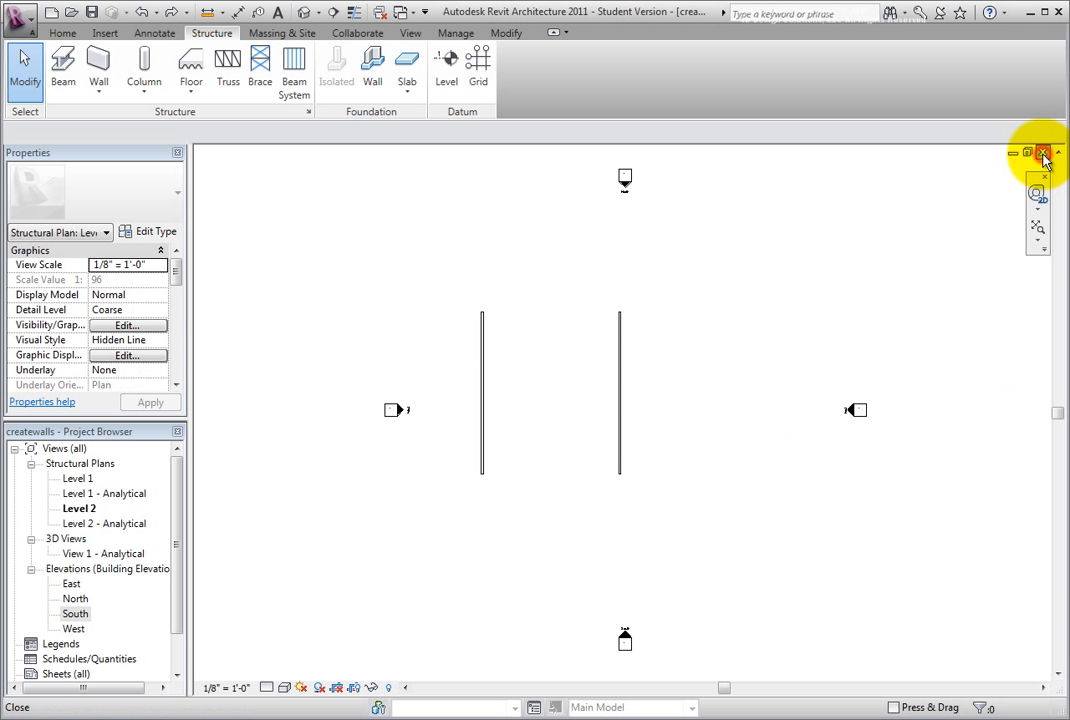
- Draw a stepped chain of three structural walls down to Level 1: about 47' 6" eastward, a southward run, and another eastward run
click(106, 100)
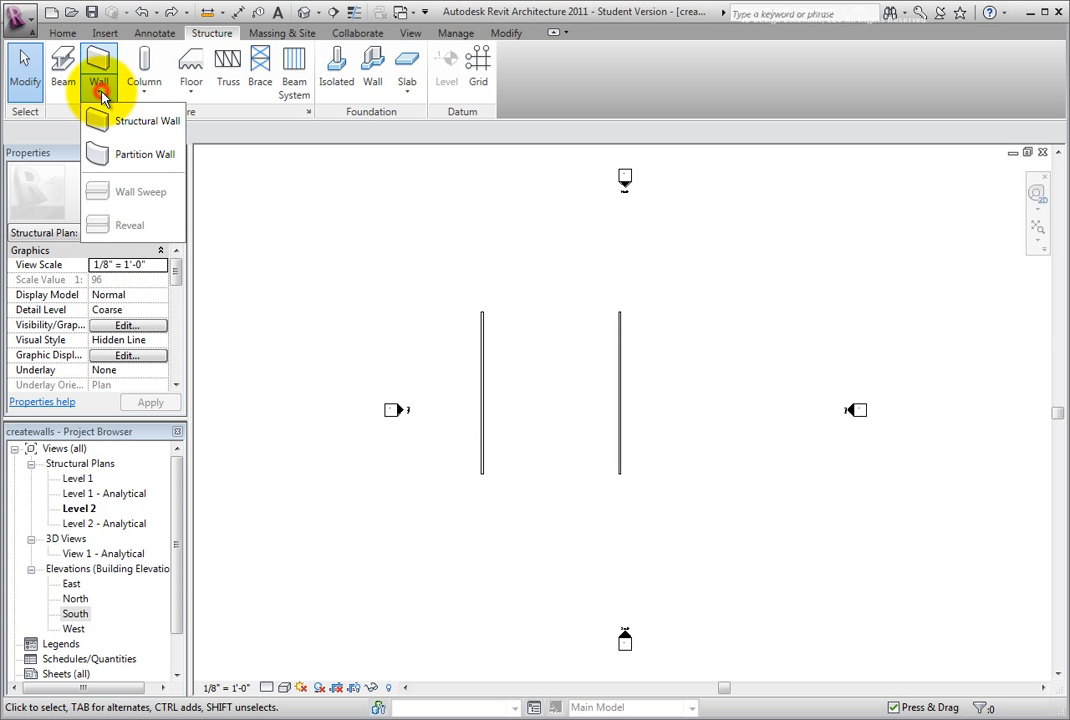
click(110, 118)
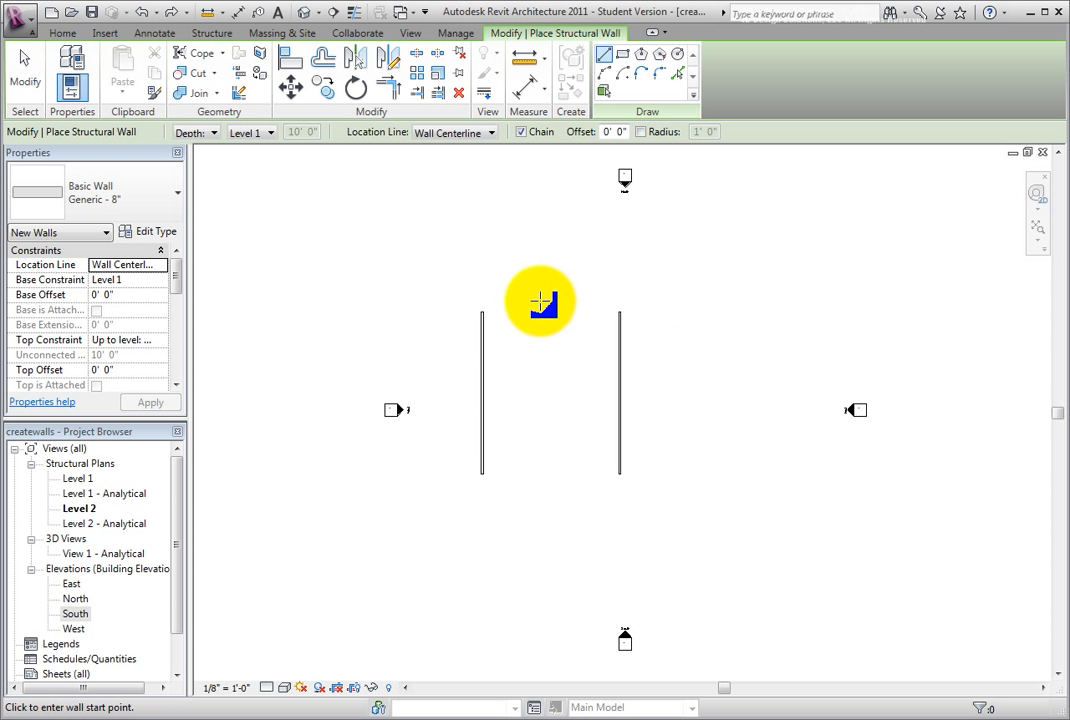
click(534, 258)
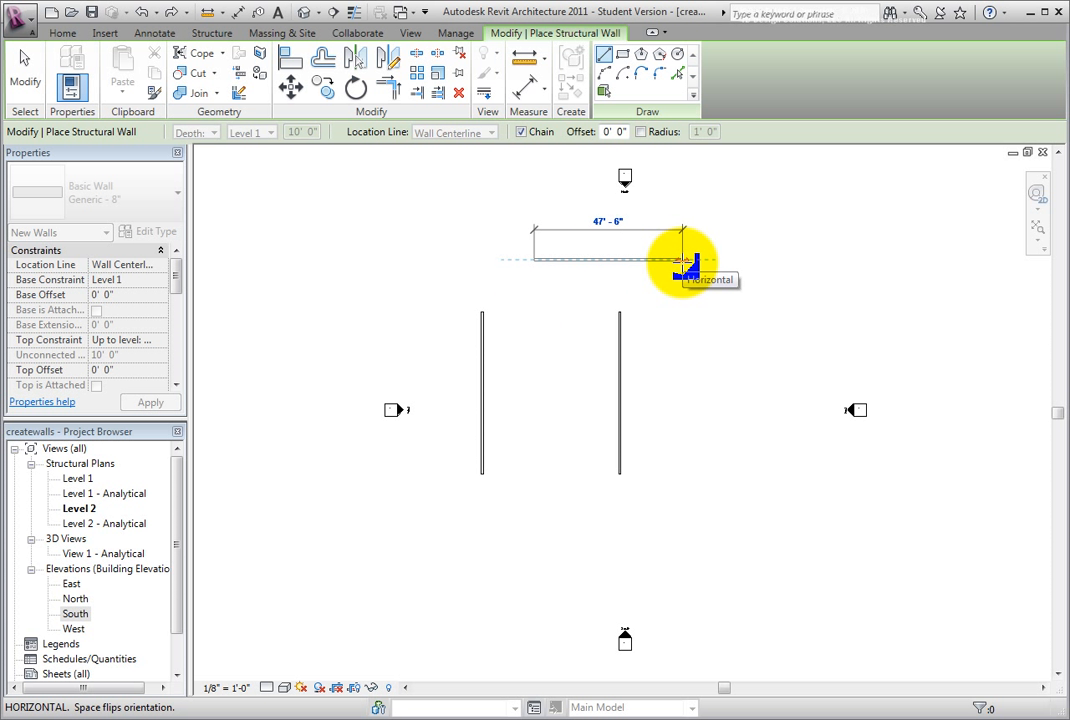
click(683, 260)
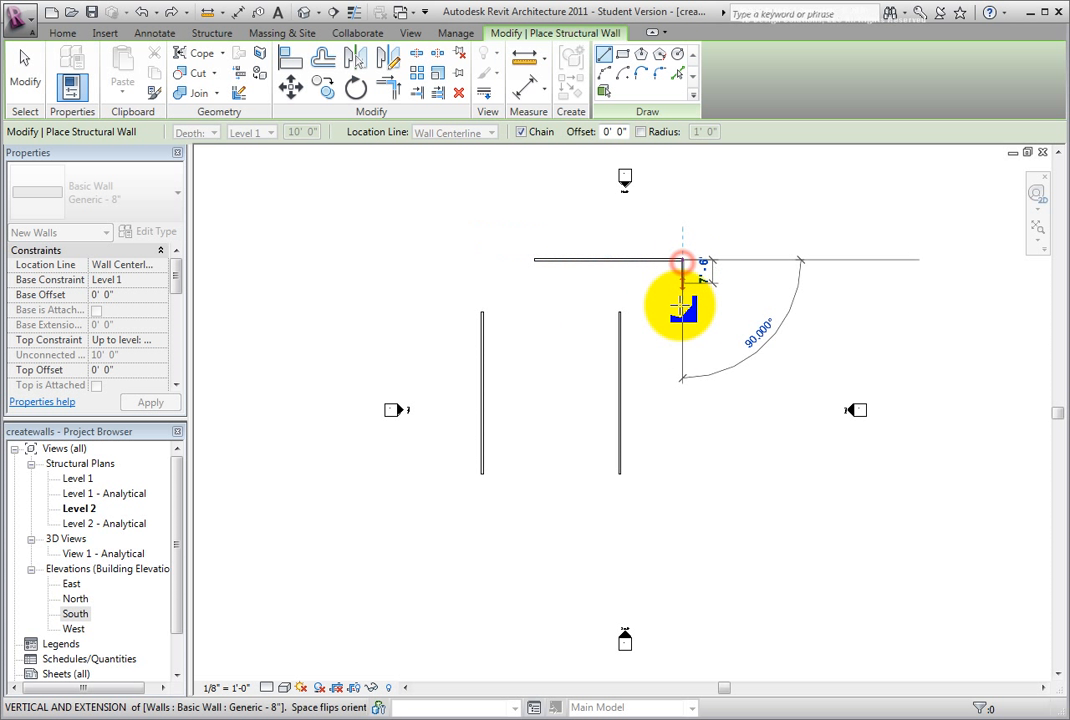
click(684, 382)
click(790, 383)
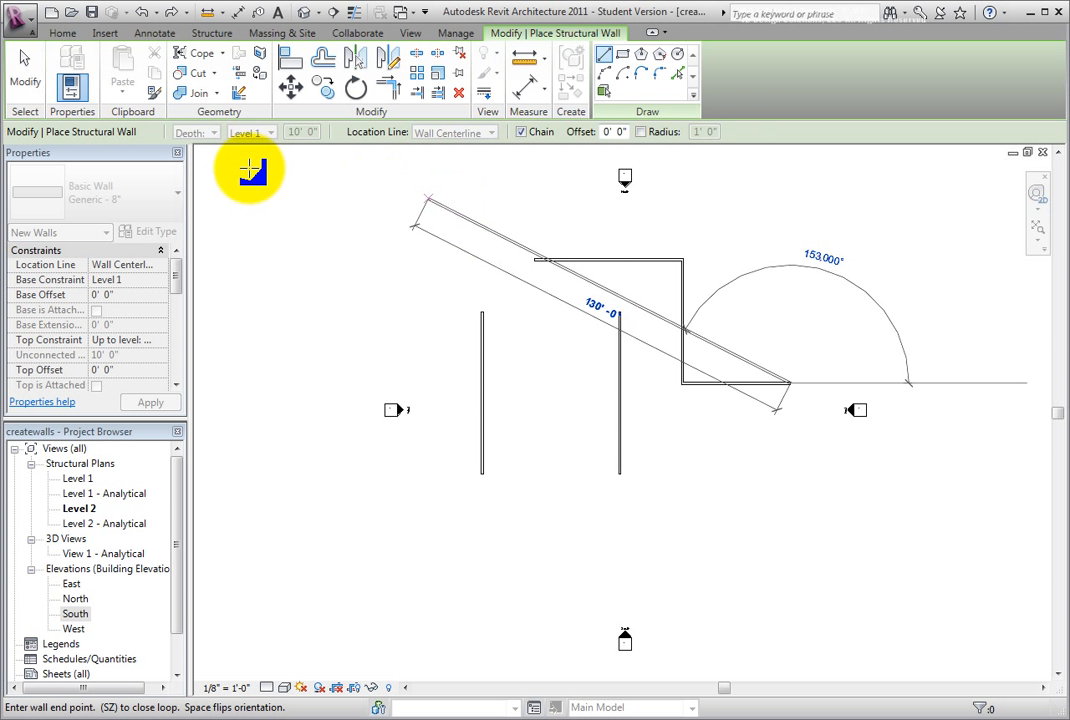
click(42, 88)
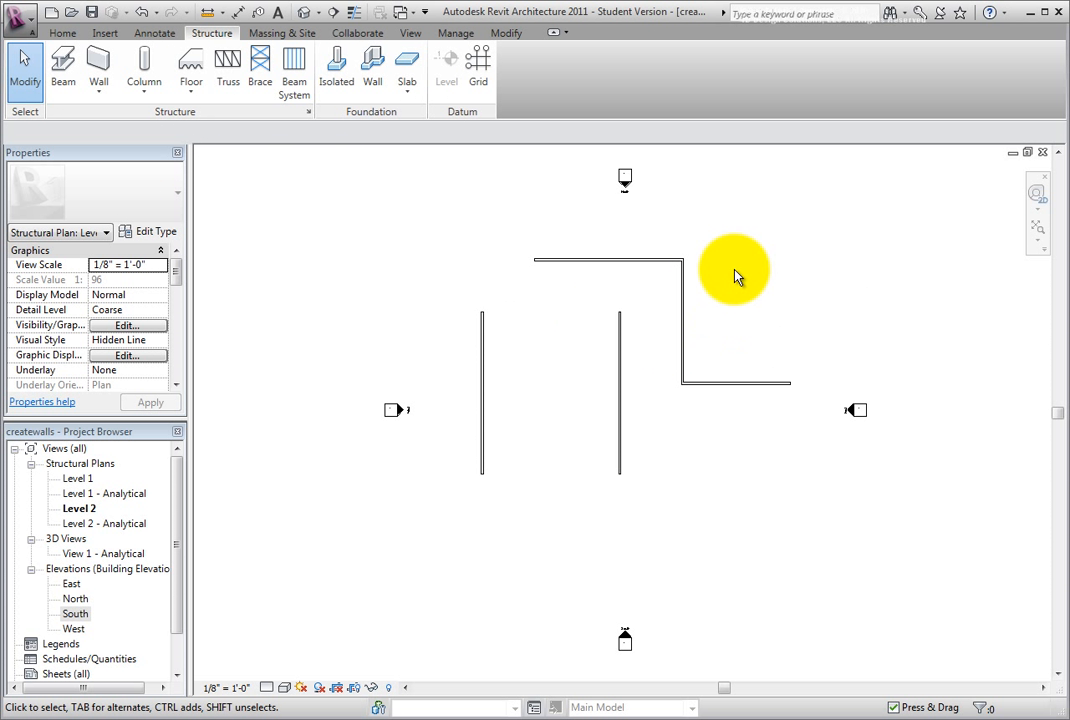
- Delete all the walls in the Level 2 structural plan
drag(735, 246, 475, 437)
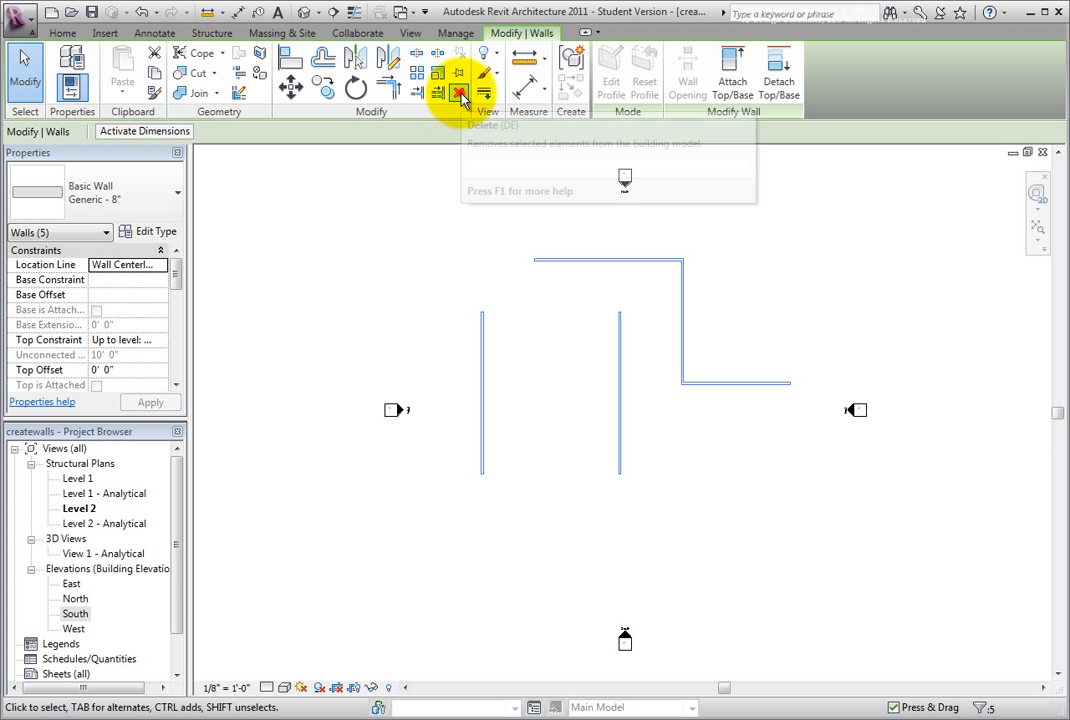
click(460, 94)
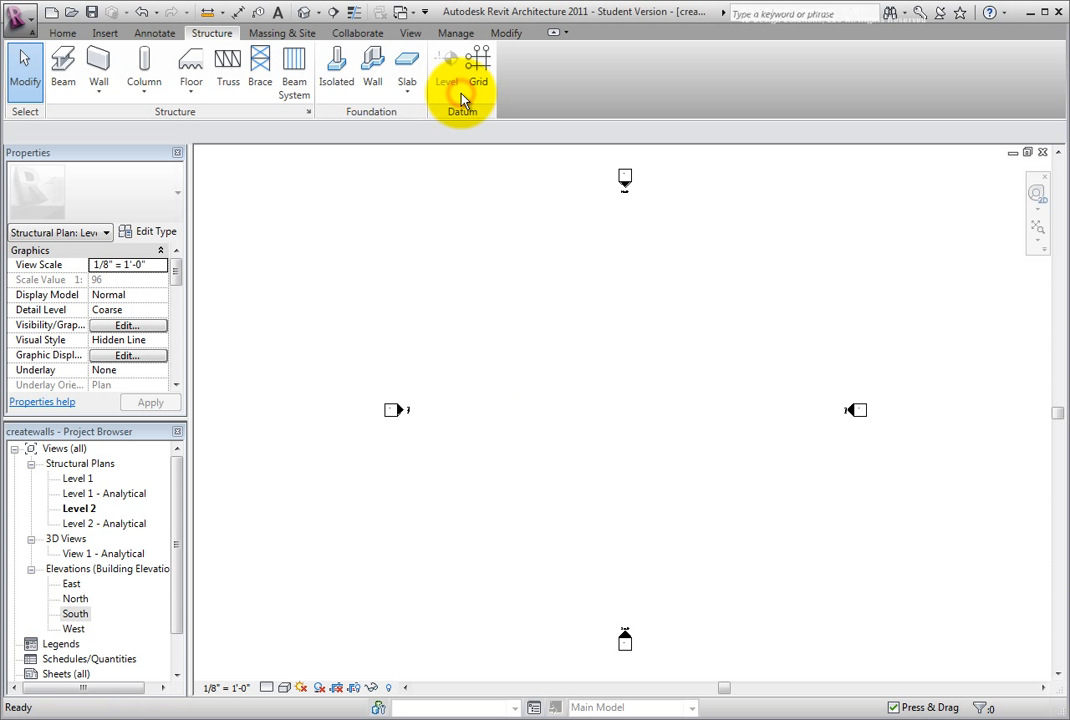
- Start placing a structural wall in the Level 2 plan and review the available Location Line options
click(108, 94)
click(108, 119)
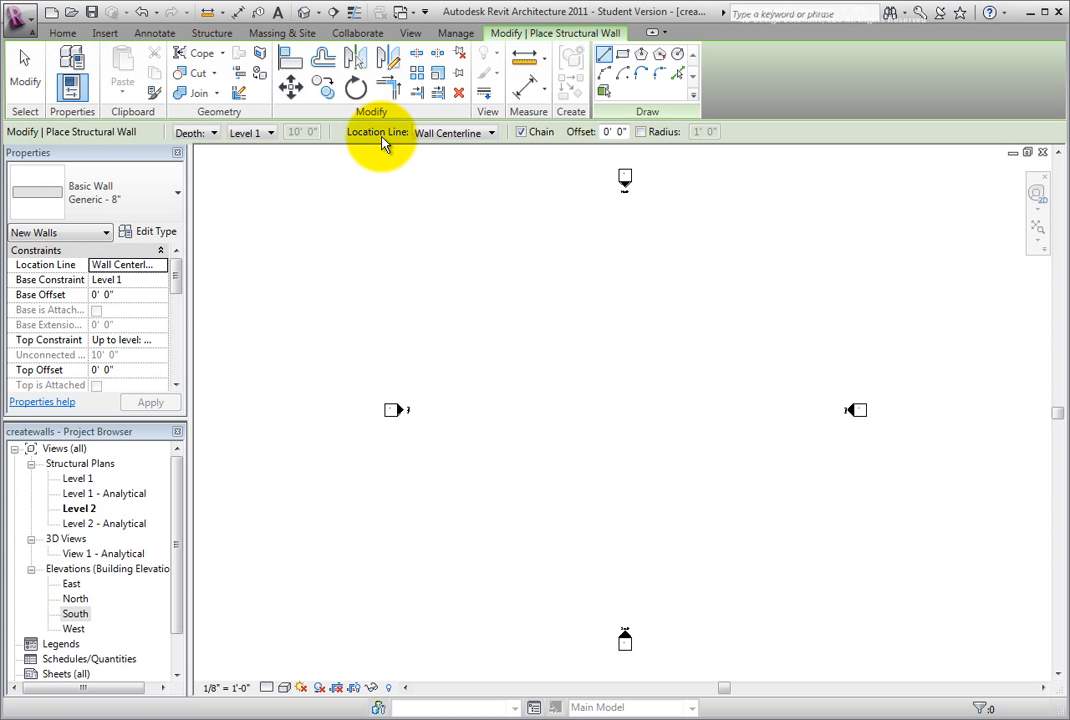
click(491, 134)
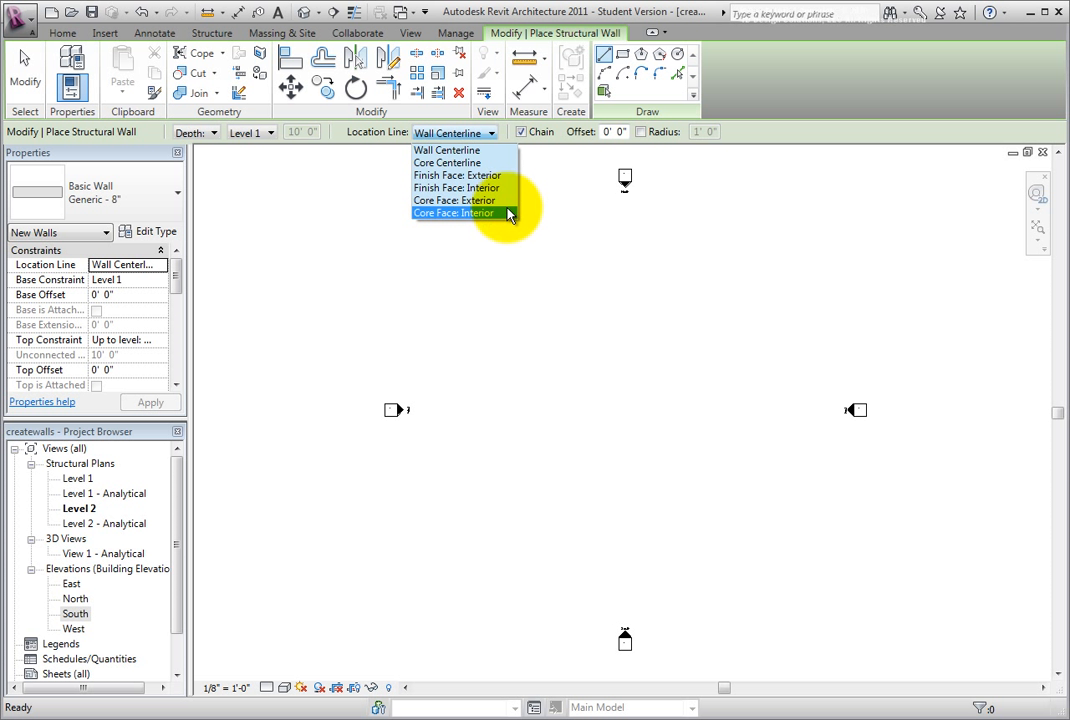
click(491, 138)
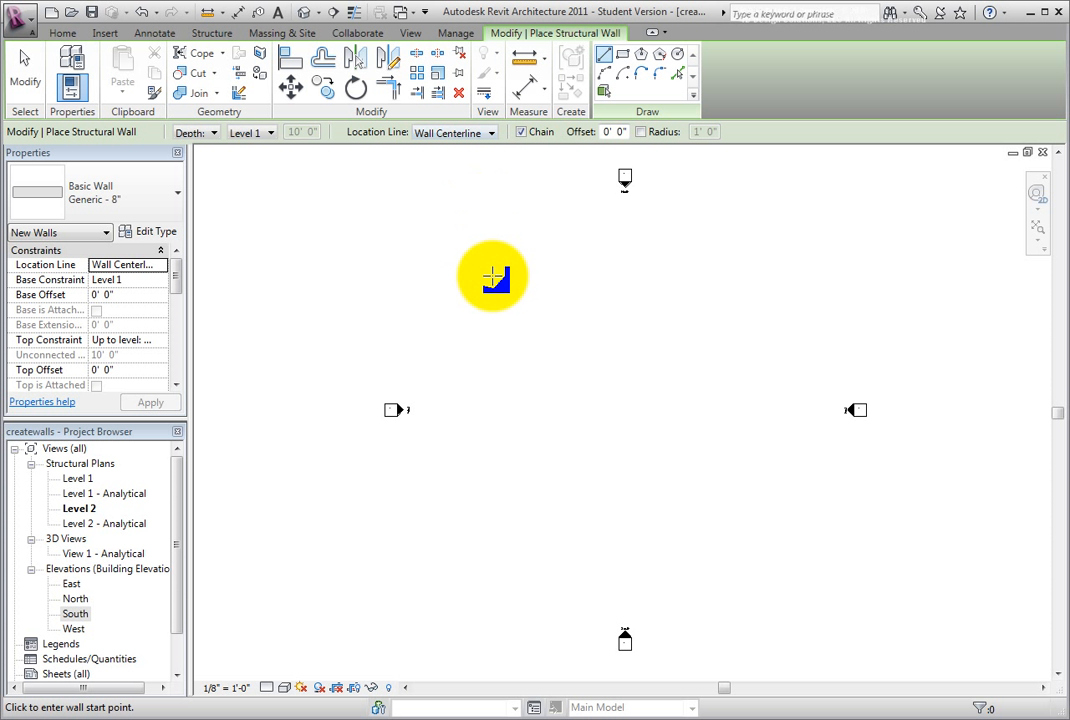
click(332, 279)
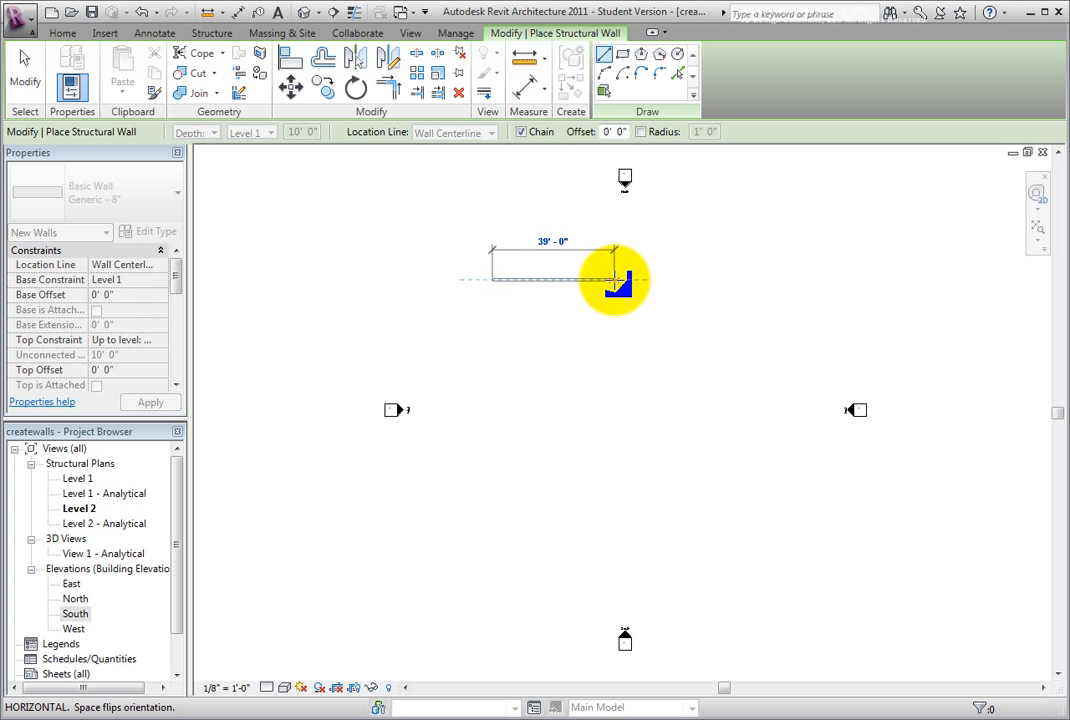
scroll(613, 279, up, 4)
middle_drag(616, 282, 931, 270)
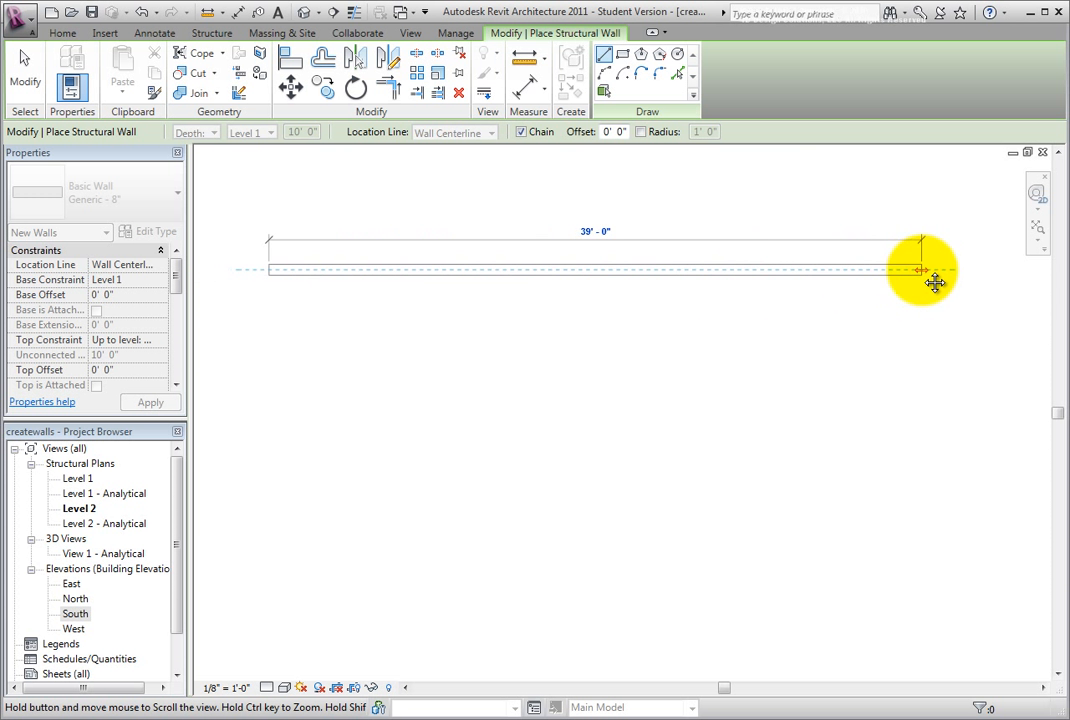
middle_drag(442, 267, 730, 299)
scroll(636, 263, up, 2)
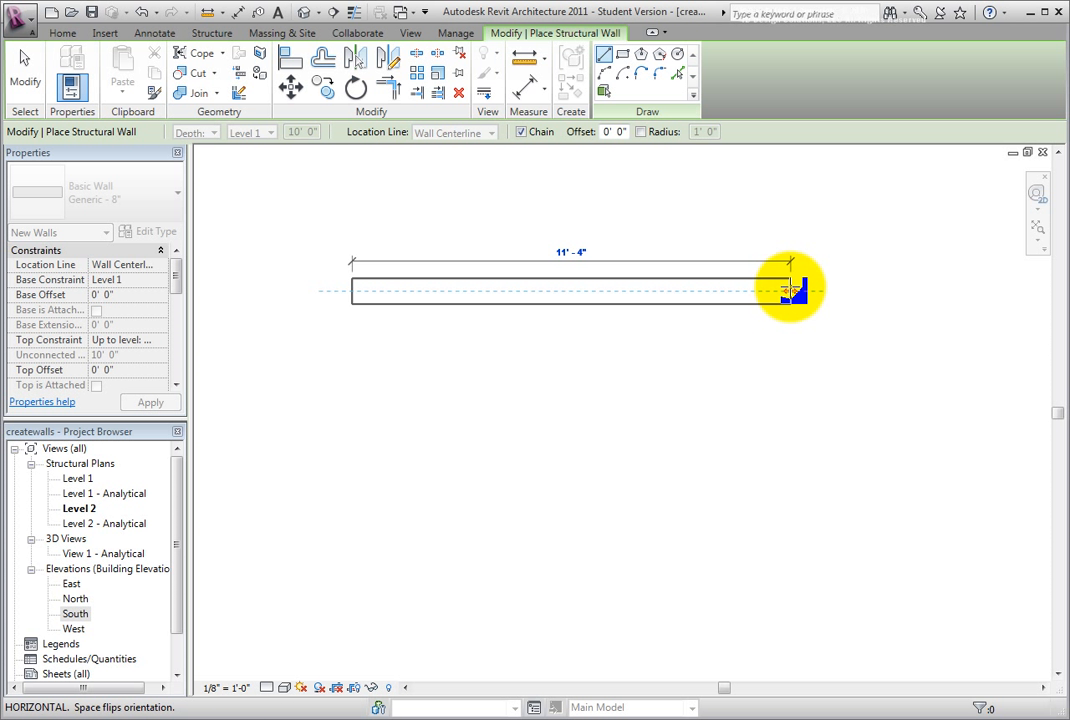
key(Escape)
- Draw a southward structural wall about 5' 5" long, with Location Line set to Finish Face: Exterior and Chain turned off
click(493, 136)
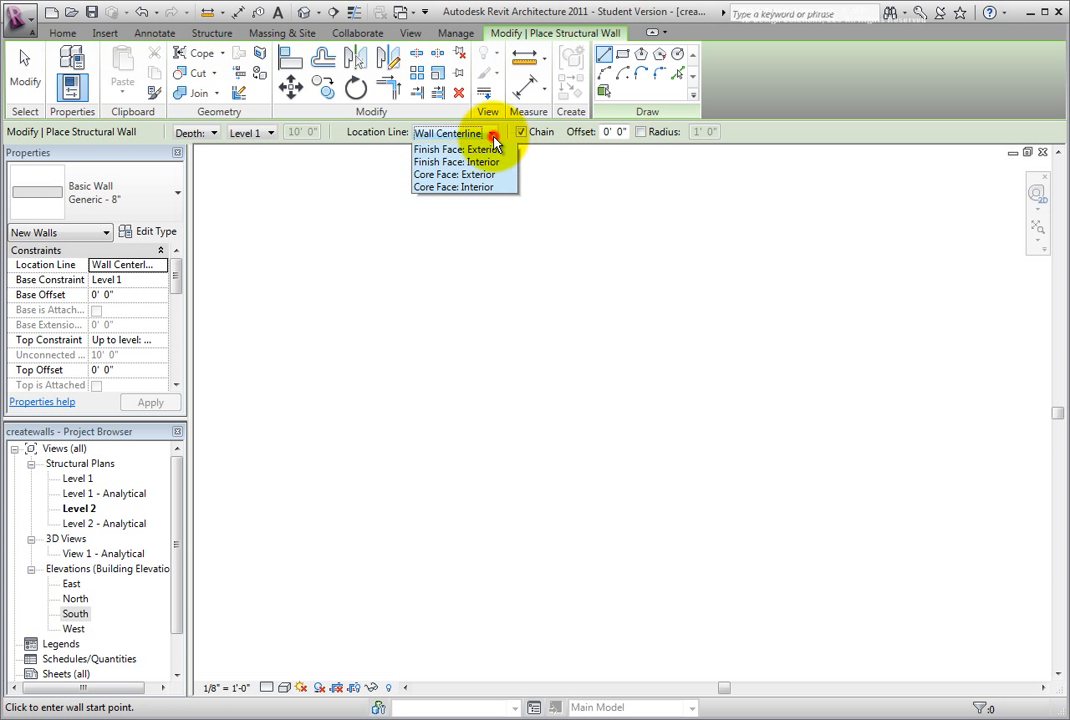
click(503, 172)
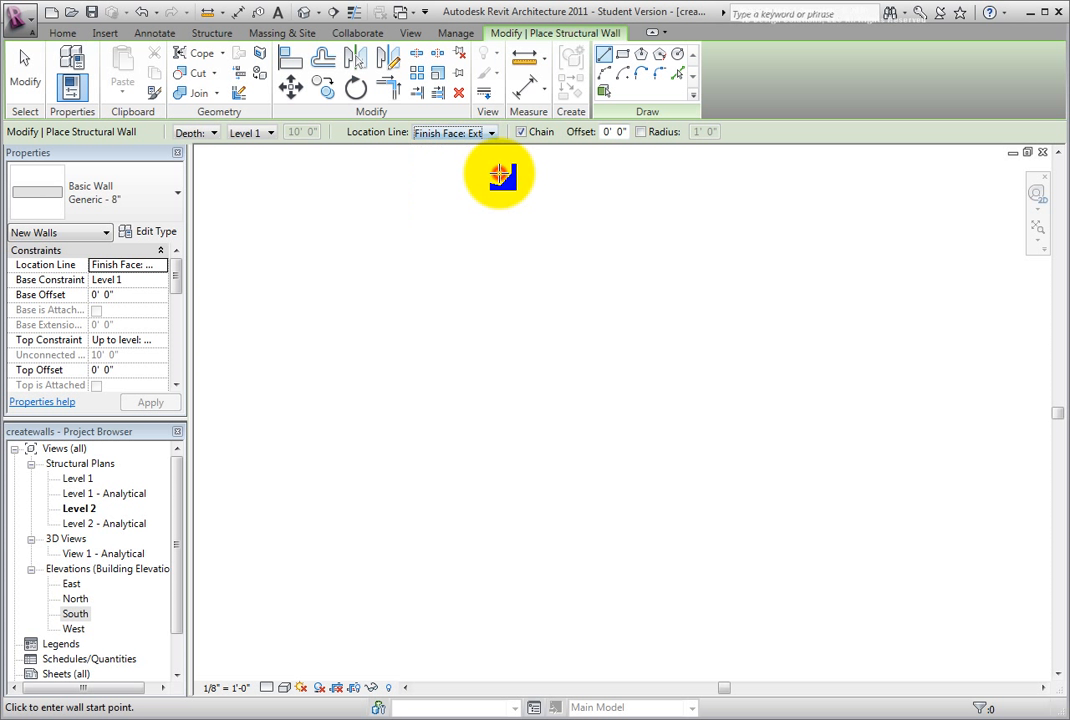
click(368, 316)
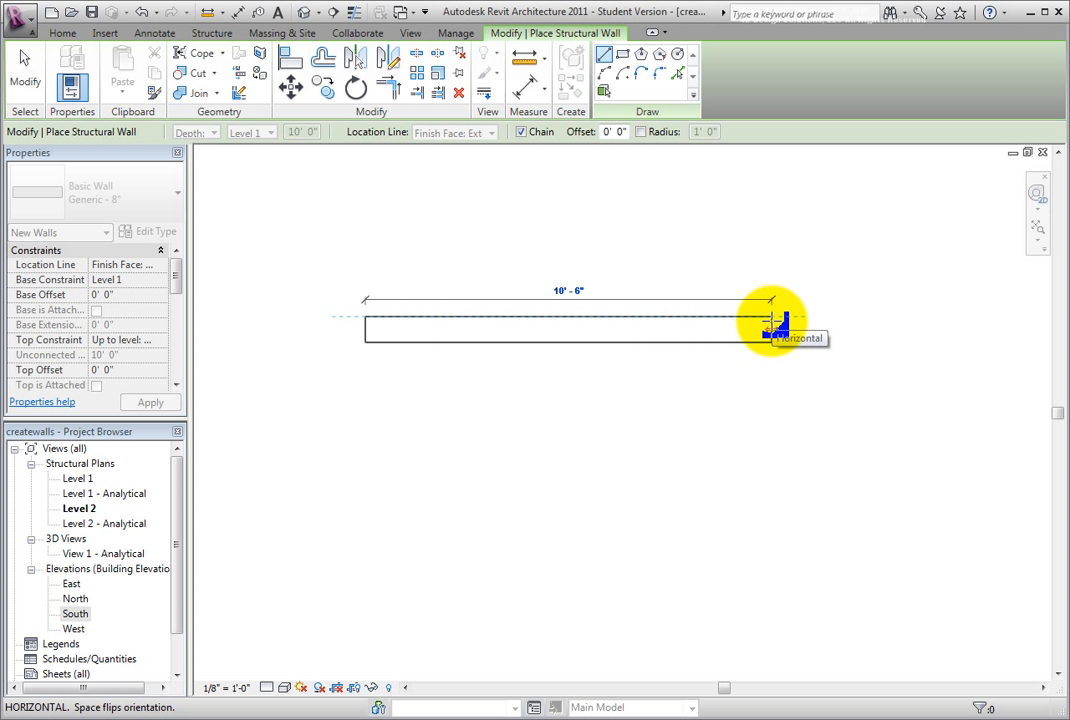
middle_drag(771, 322, 1015, 322)
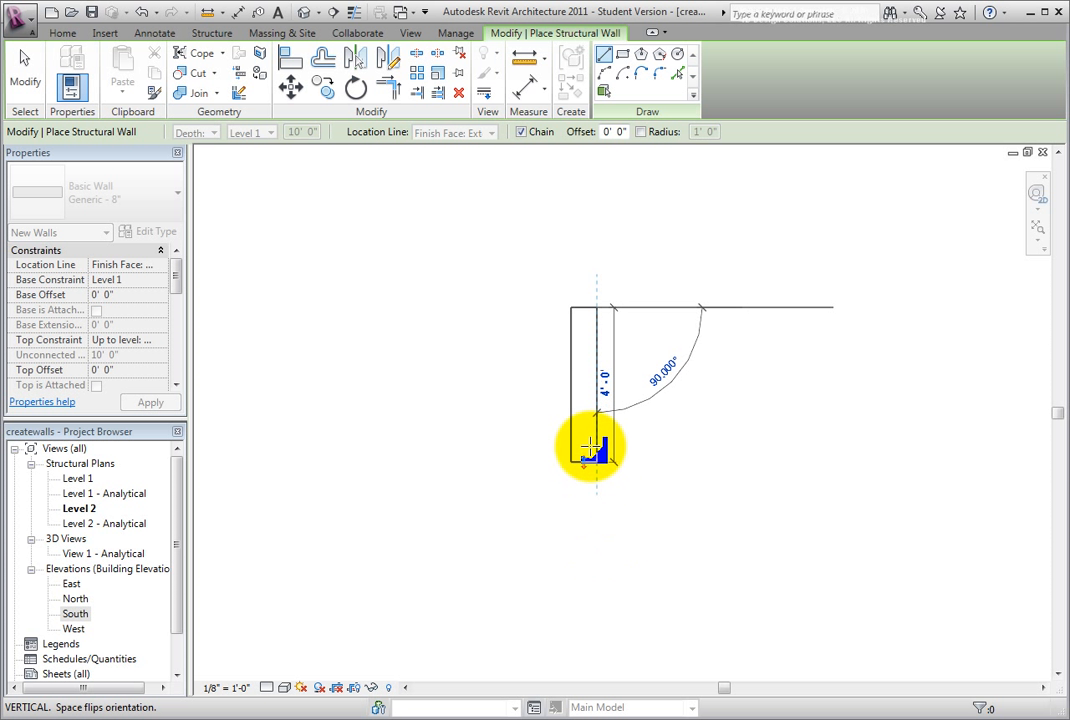
click(521, 131)
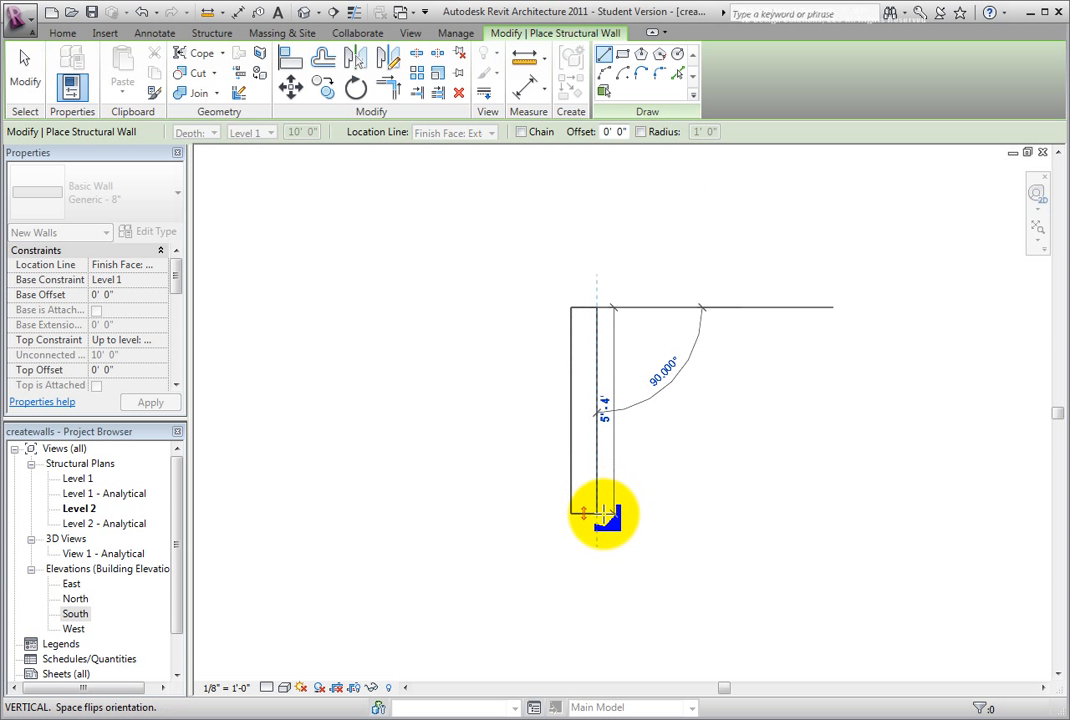
click(603, 515)
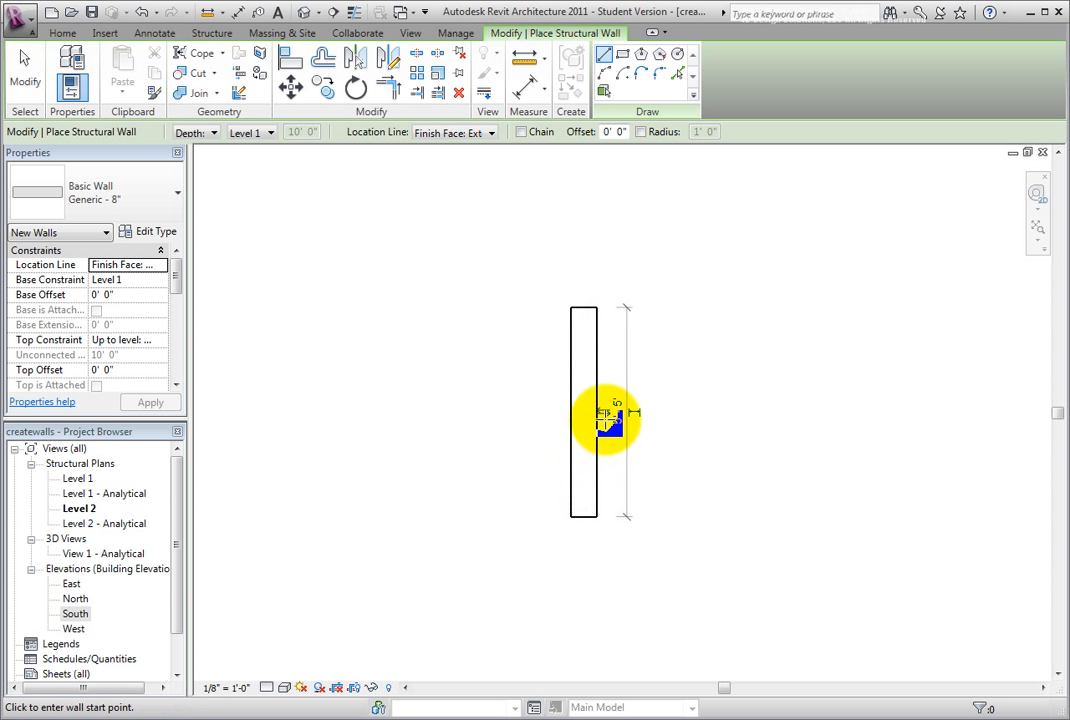
- Flip the wall to the other side of its location line and back, and delete it
click(606, 414)
click(590, 411)
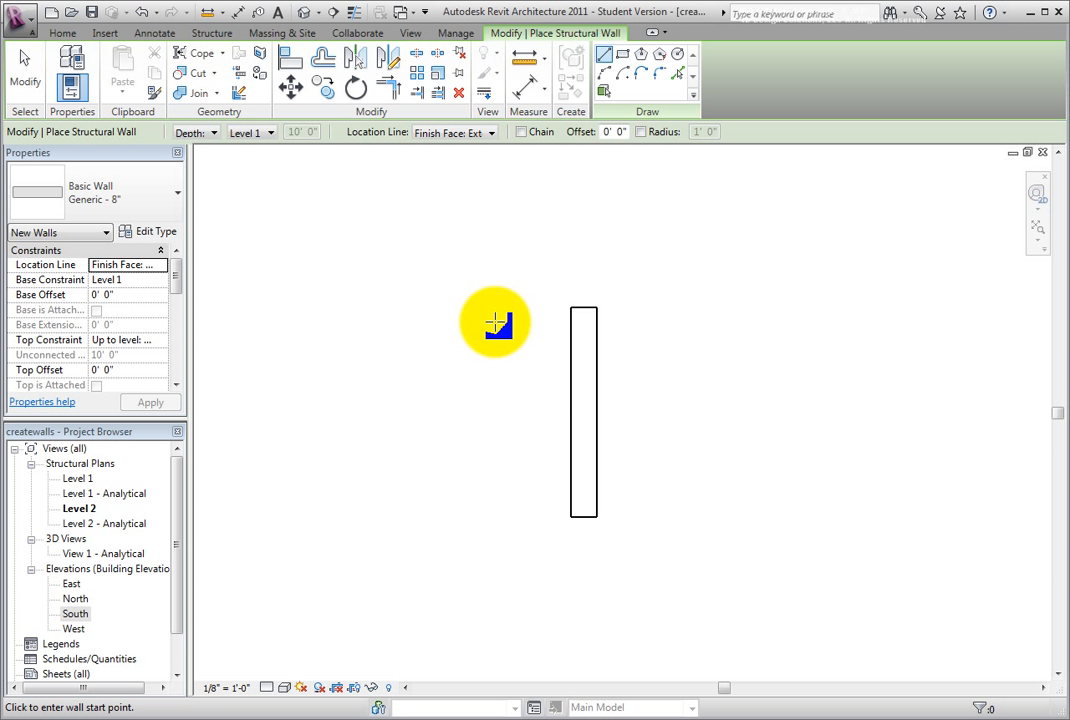
key(Escape)
click(597, 341)
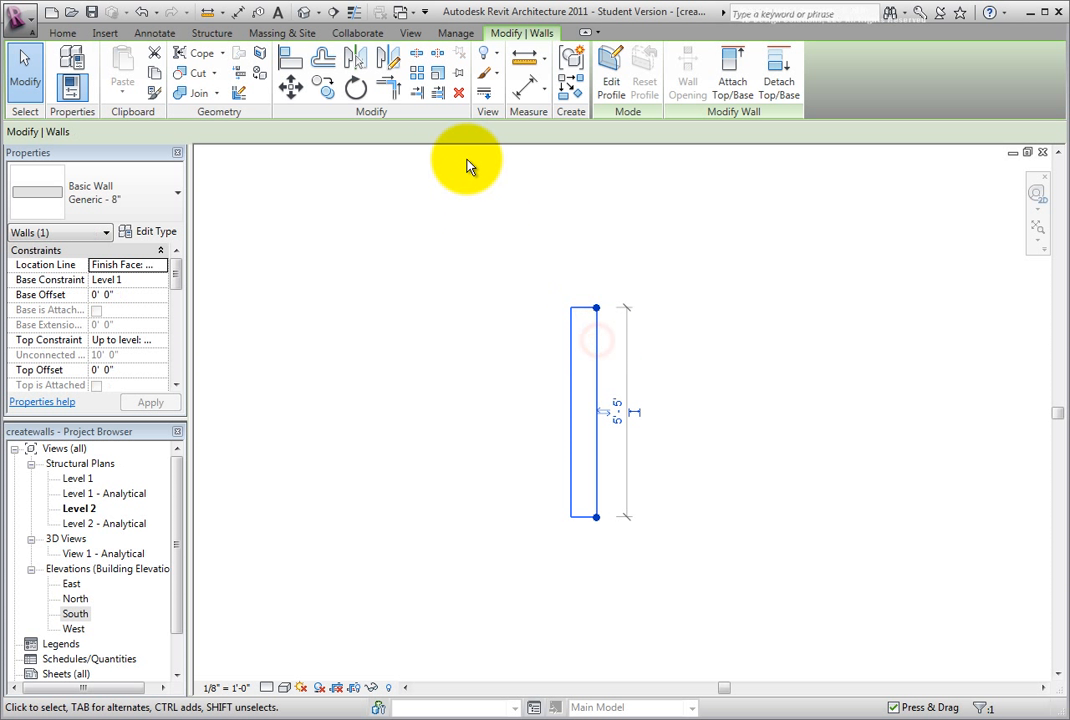
click(458, 93)
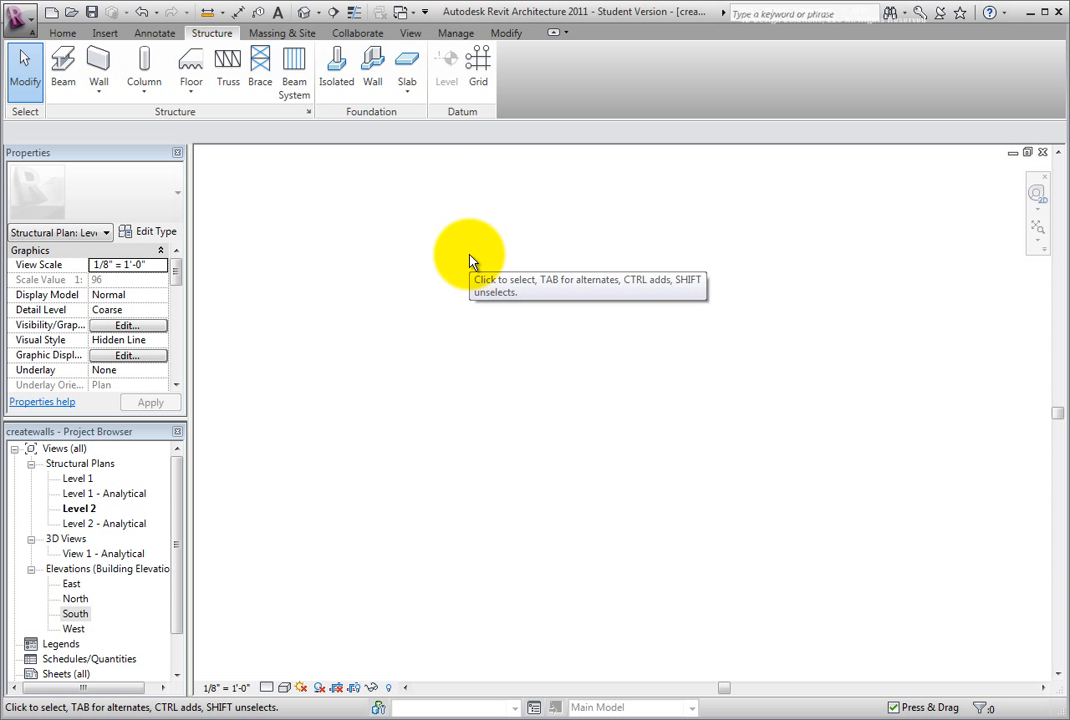
- Open the Level 1 structural plan and fit the whole view in the window
double_click(90, 480)
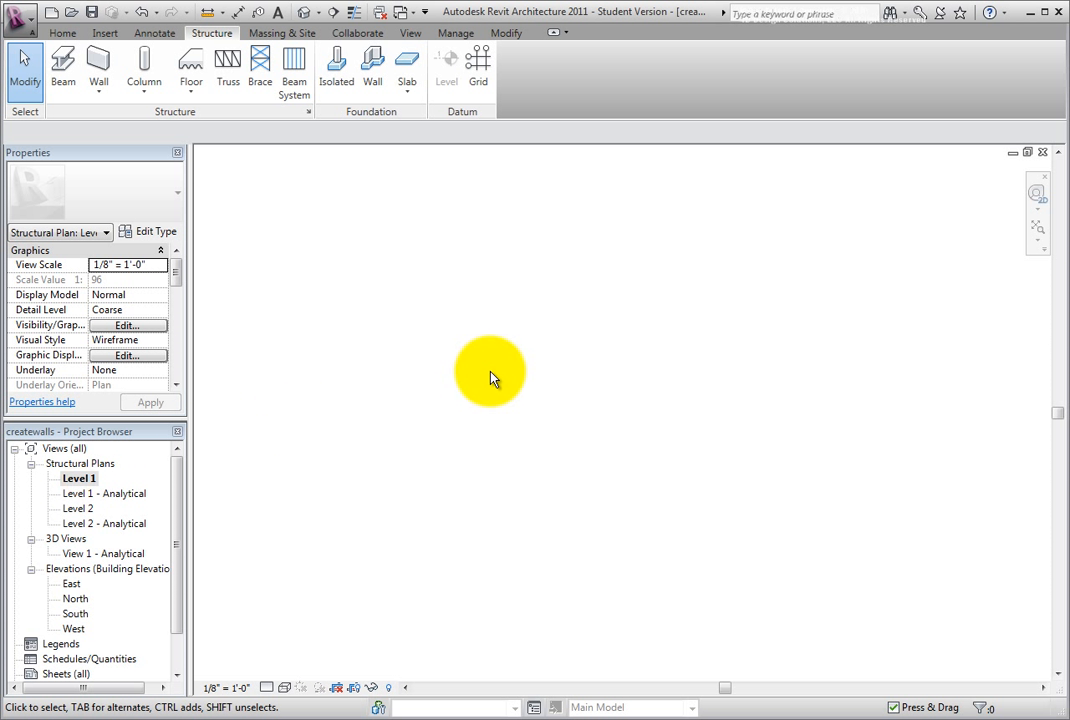
right_click(382, 263)
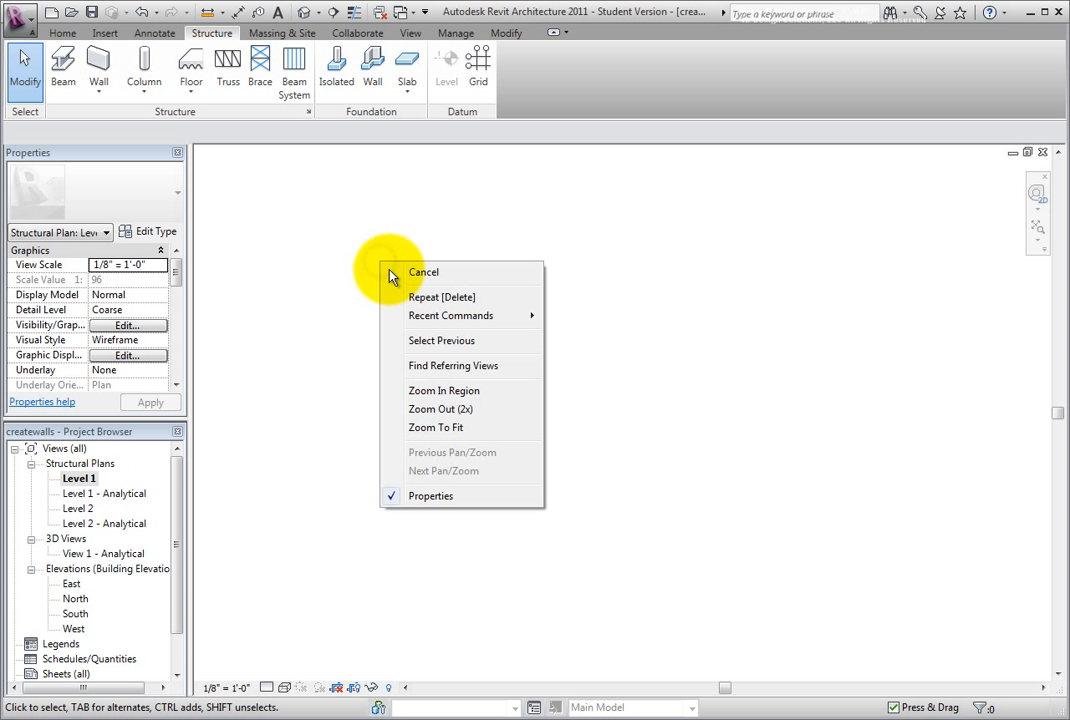
click(437, 427)
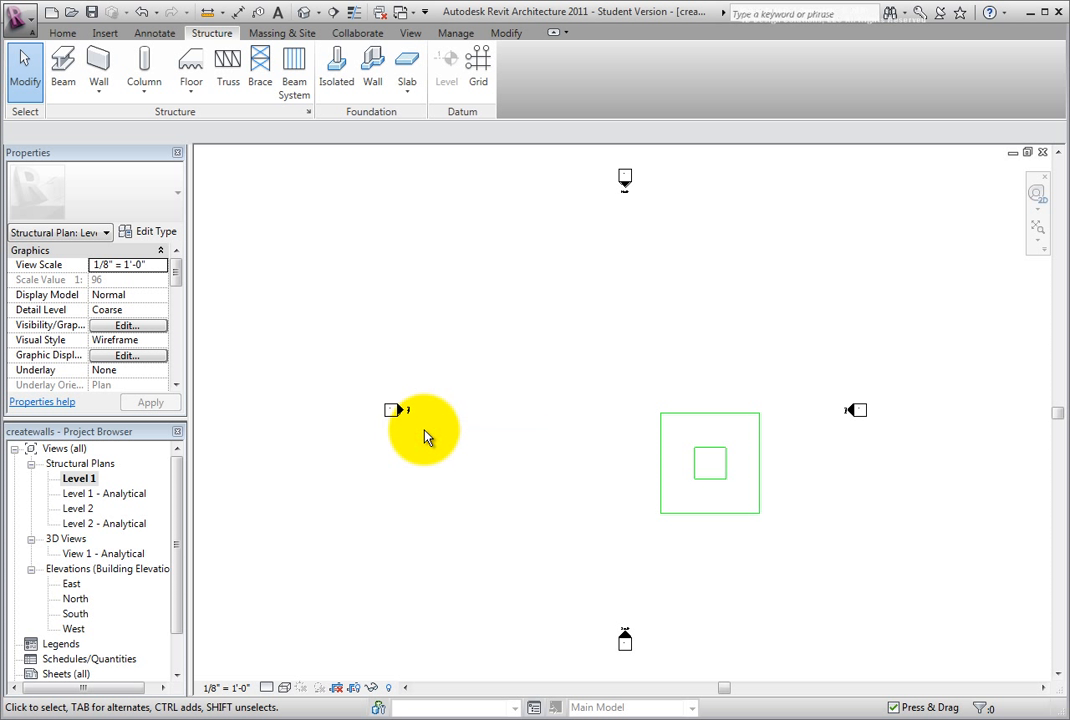
- Start a Pick Lines structural wall and examine which side its placement preview falls on along the imported outer square's north and west edges
click(103, 97)
click(112, 115)
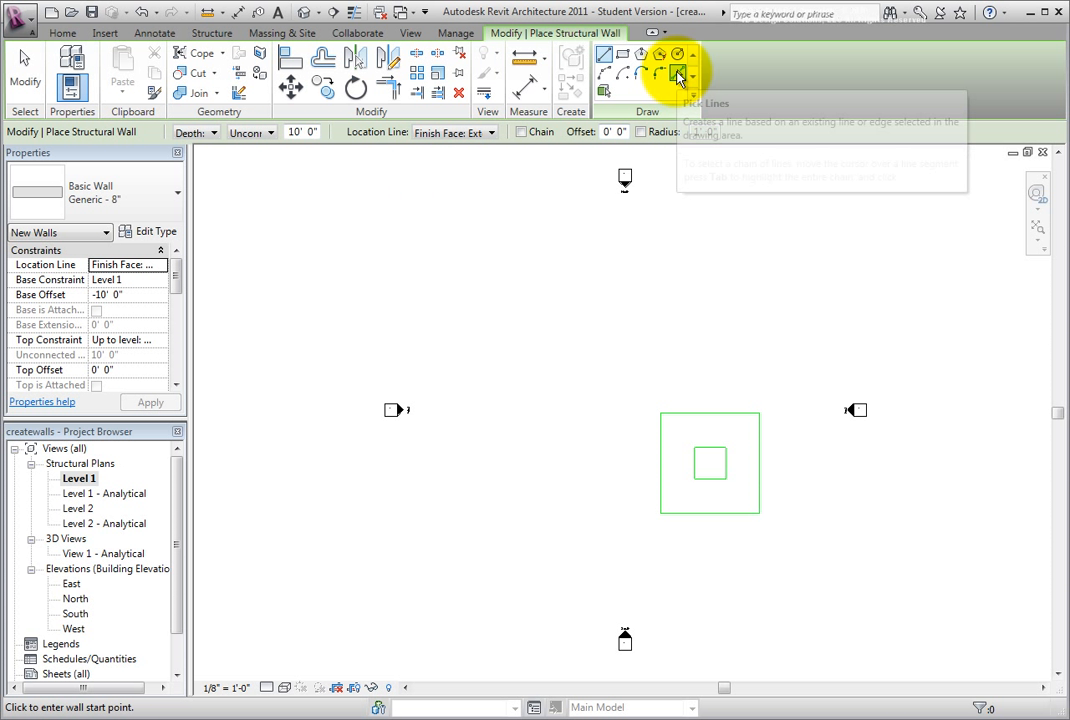
click(679, 76)
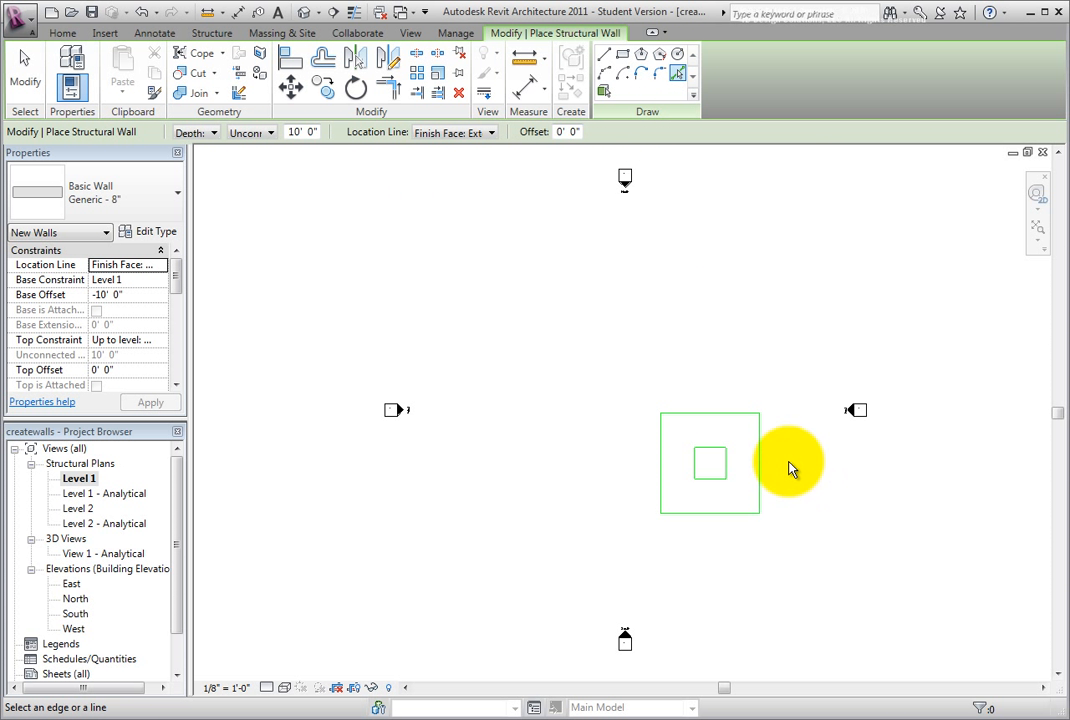
scroll(790, 468, up, 3)
middle_drag(790, 466, 735, 432)
scroll(638, 390, up, 2)
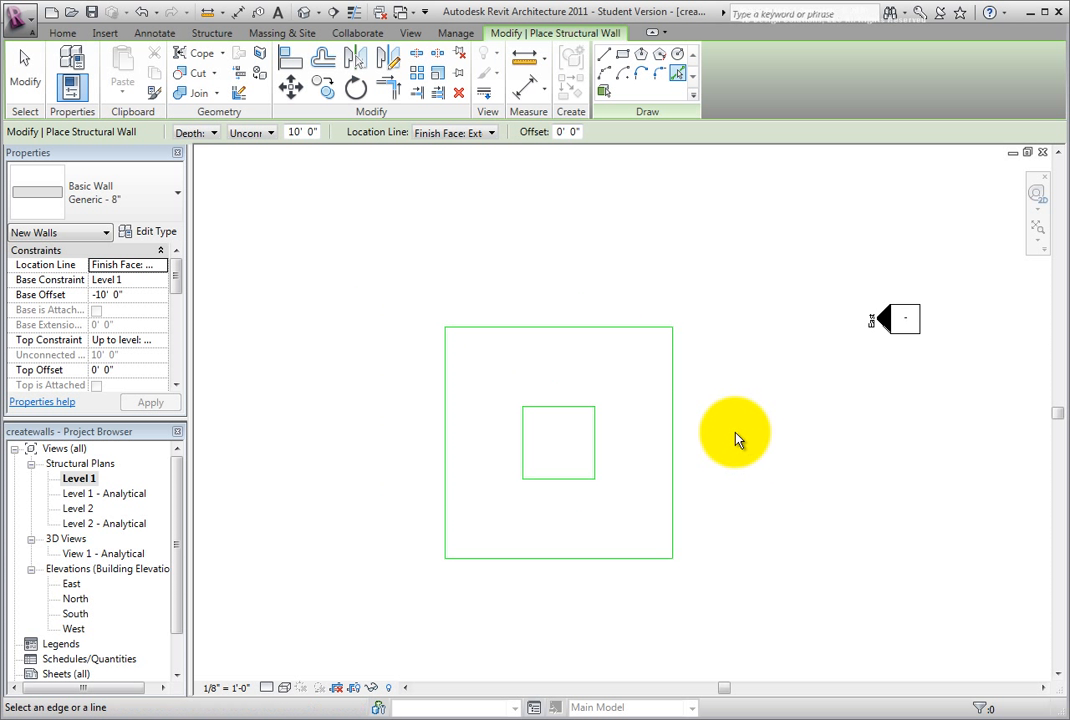
scroll(735, 440, up, 1)
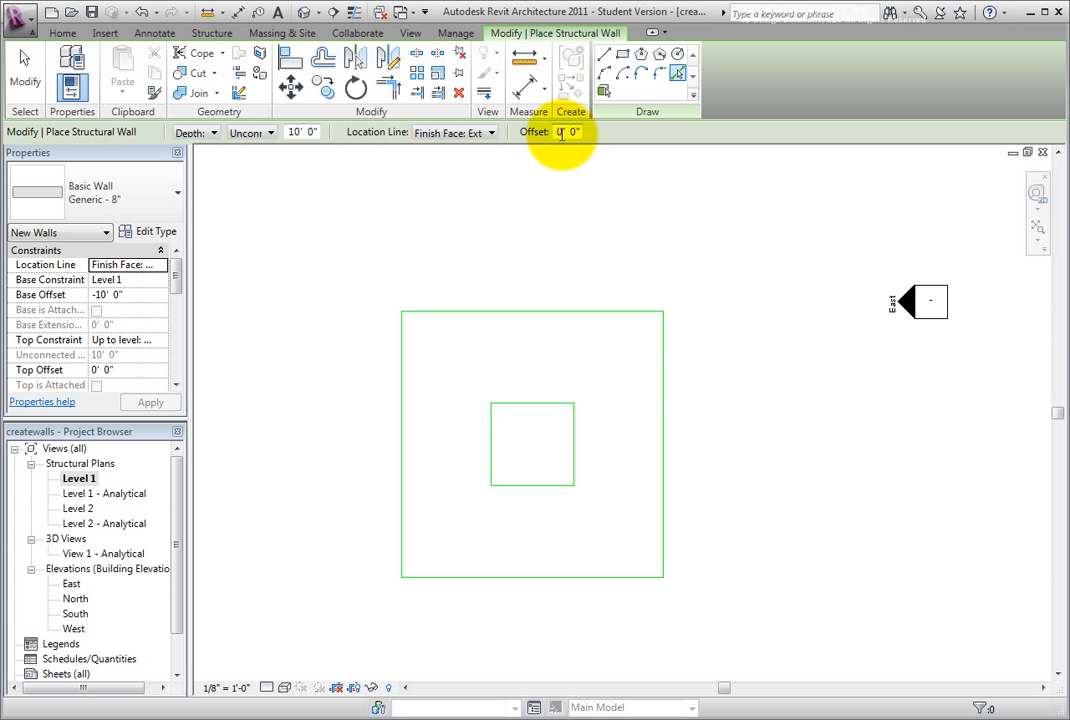
click(490, 134)
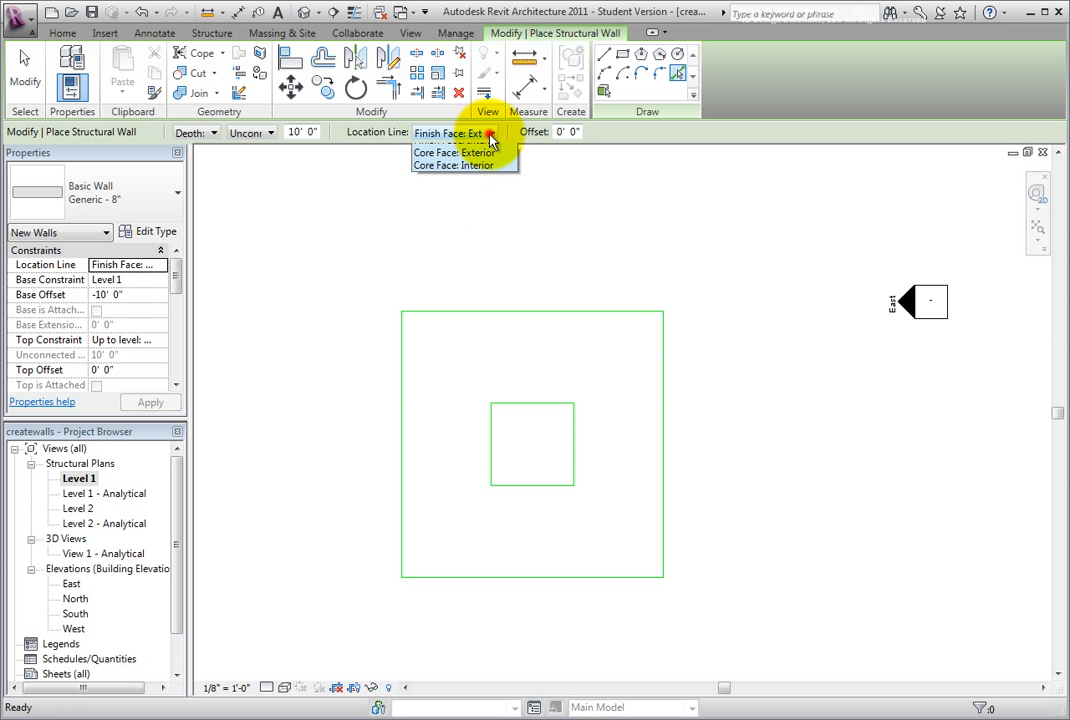
click(493, 177)
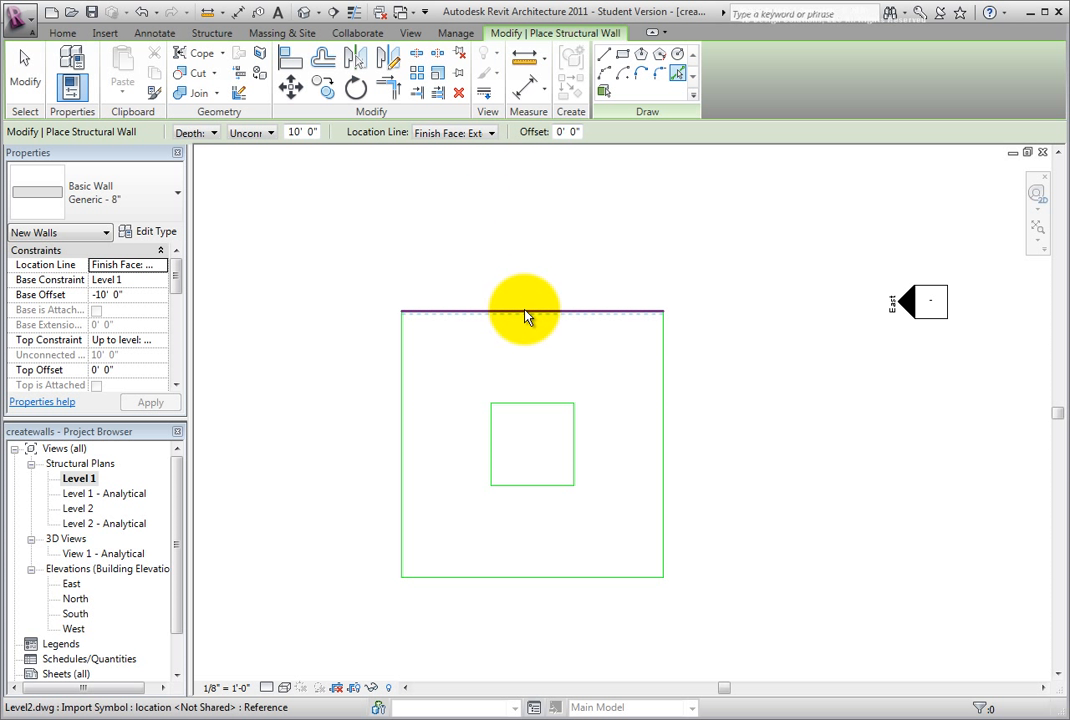
scroll(527, 316, up, 2)
middle_drag(527, 316, 524, 268)
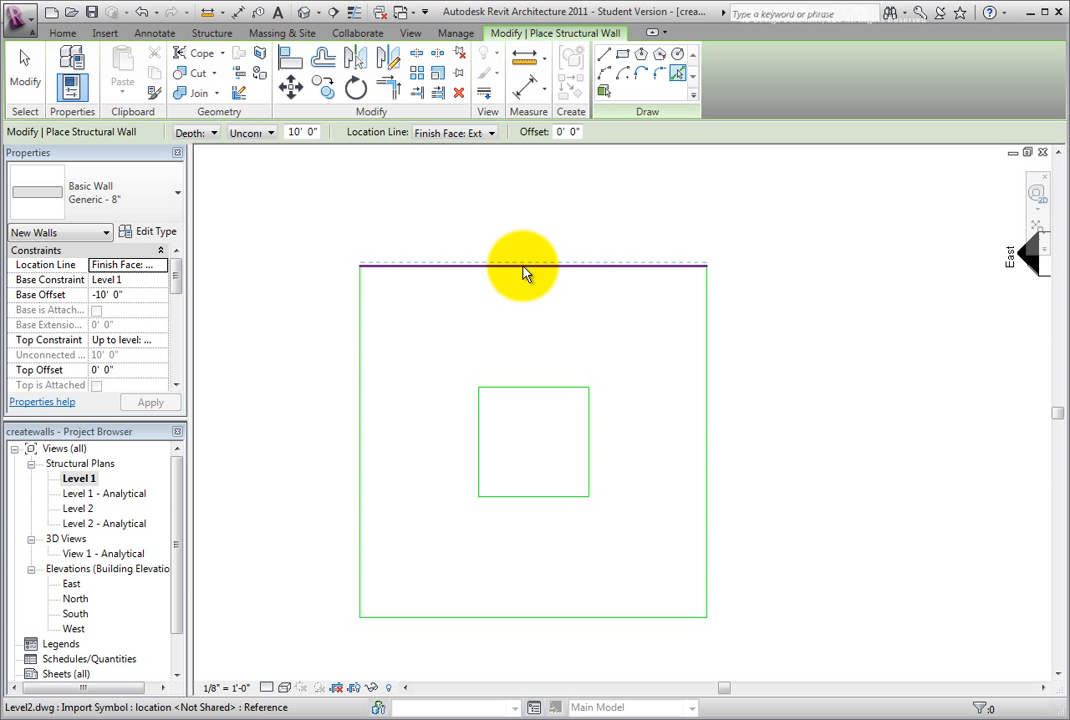
scroll(524, 272, up, 3)
middle_drag(524, 272, 679, 299)
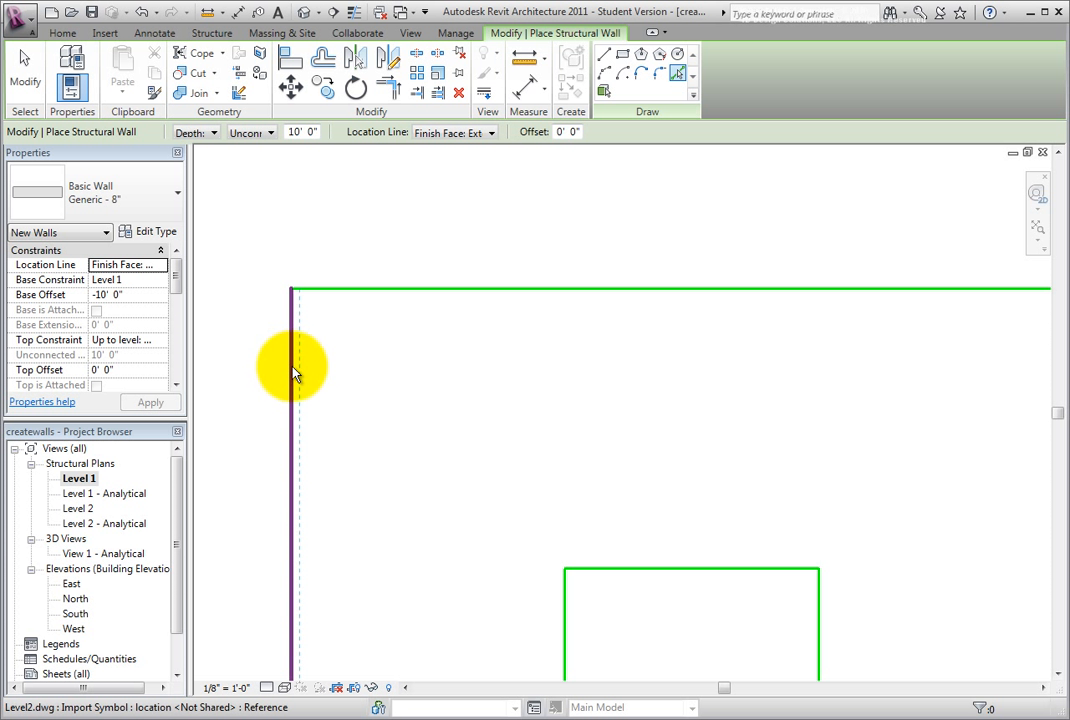
scroll(284, 290, up, 2)
middle_drag(353, 341, 469, 292)
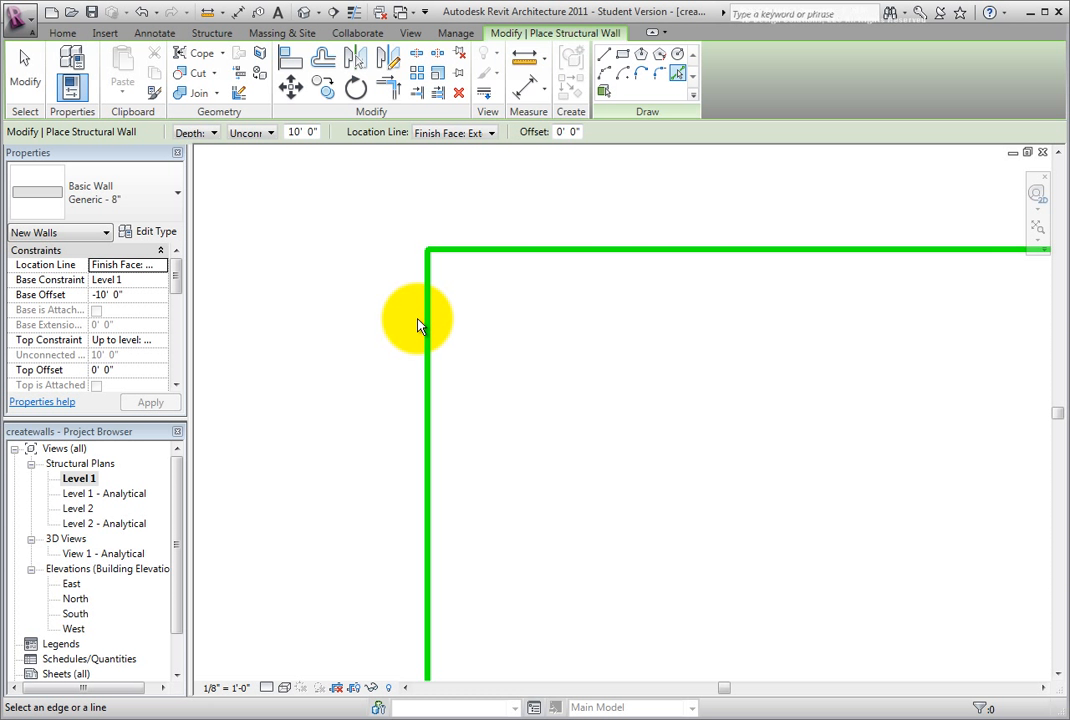
key(Escape)
- Create structural walls along the imported outer square's whole edge chain with Pick Lines, and show them in the default 3D view
click(99, 92)
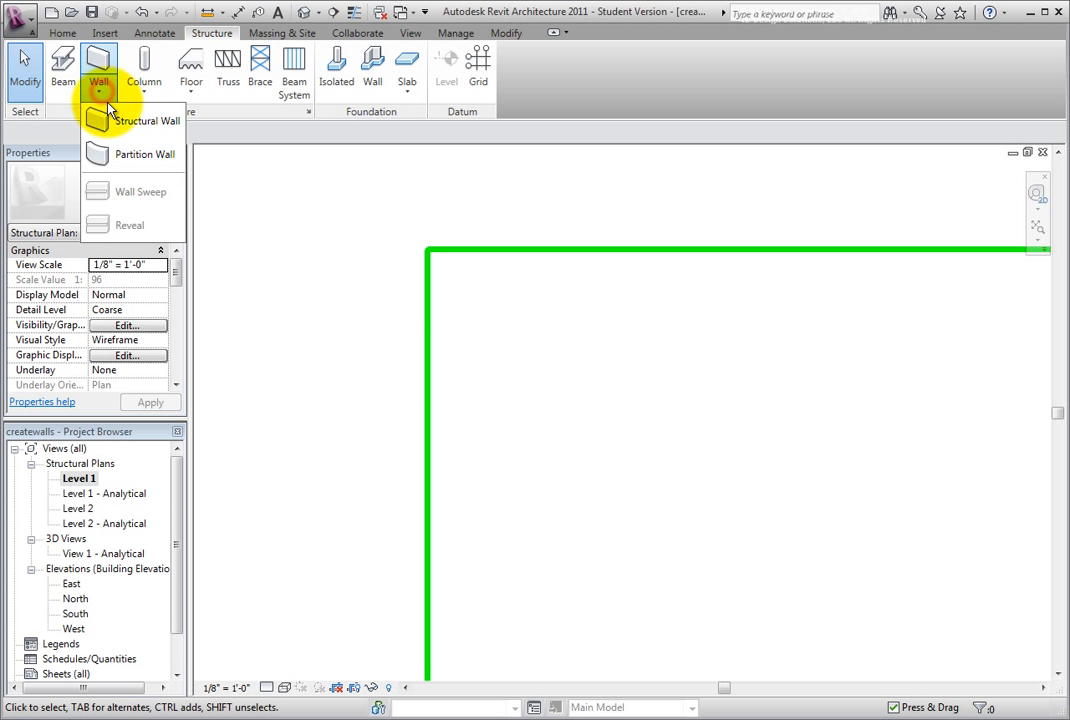
click(120, 119)
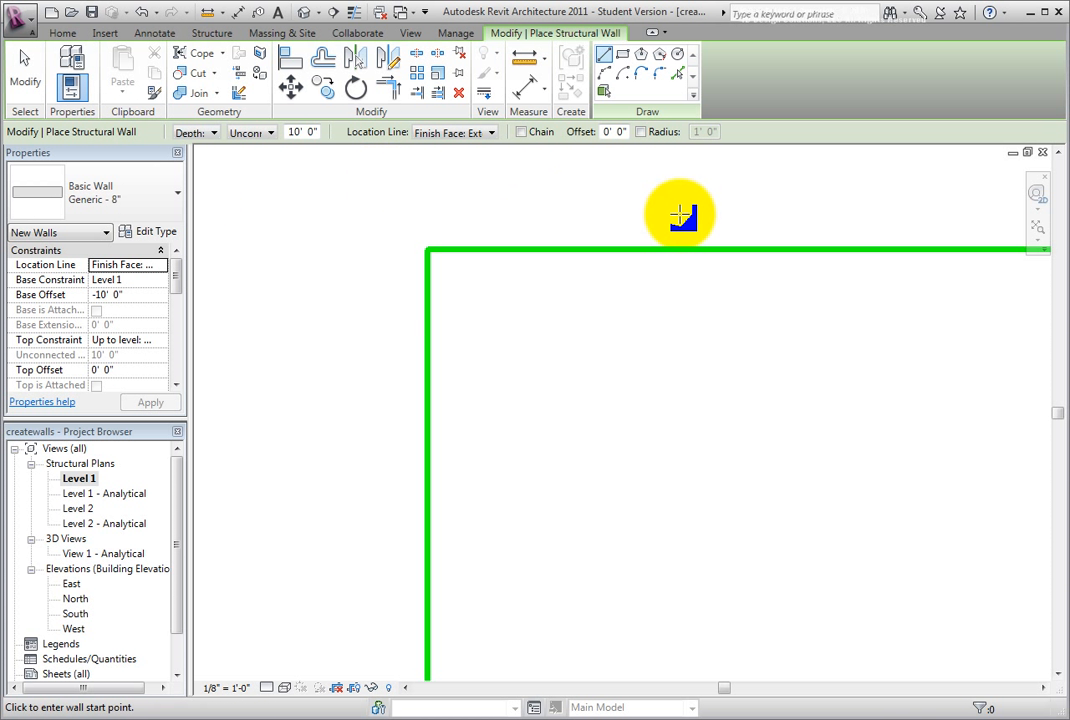
click(678, 80)
scroll(685, 234, down, 3)
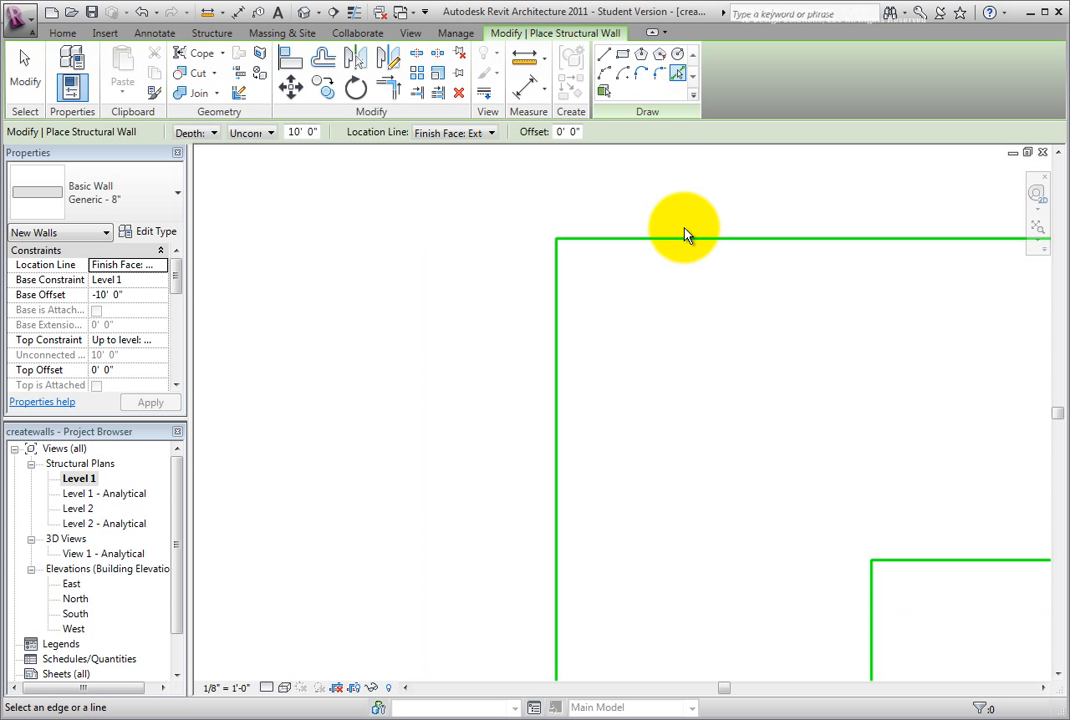
middle_drag(728, 296, 455, 300)
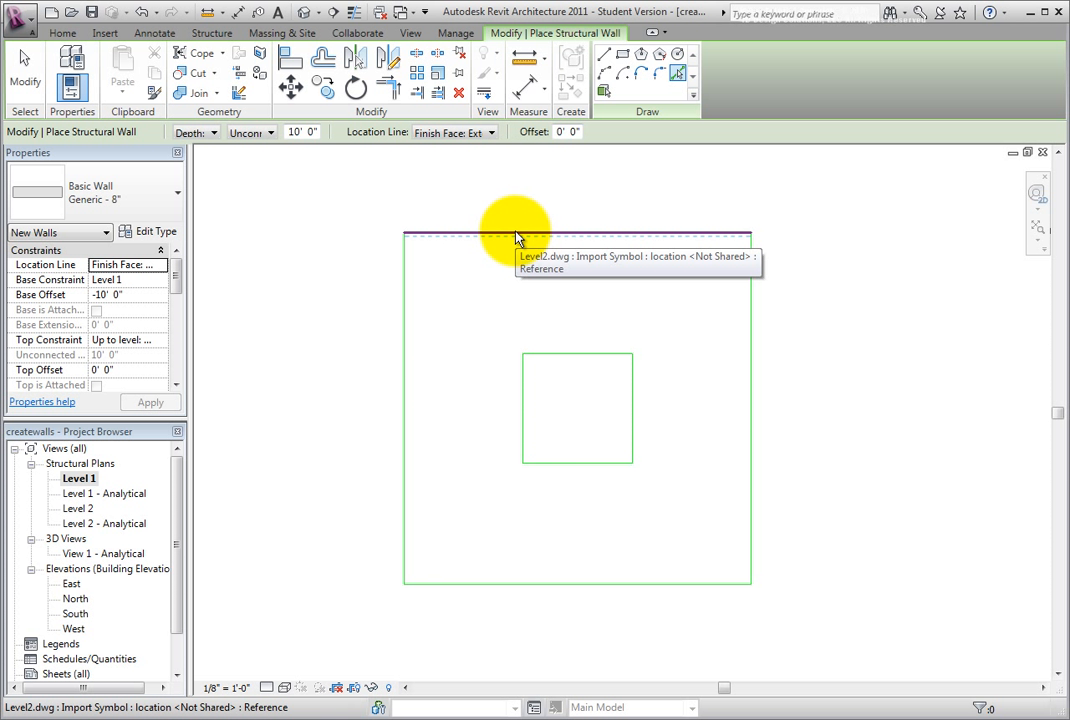
key(Tab)
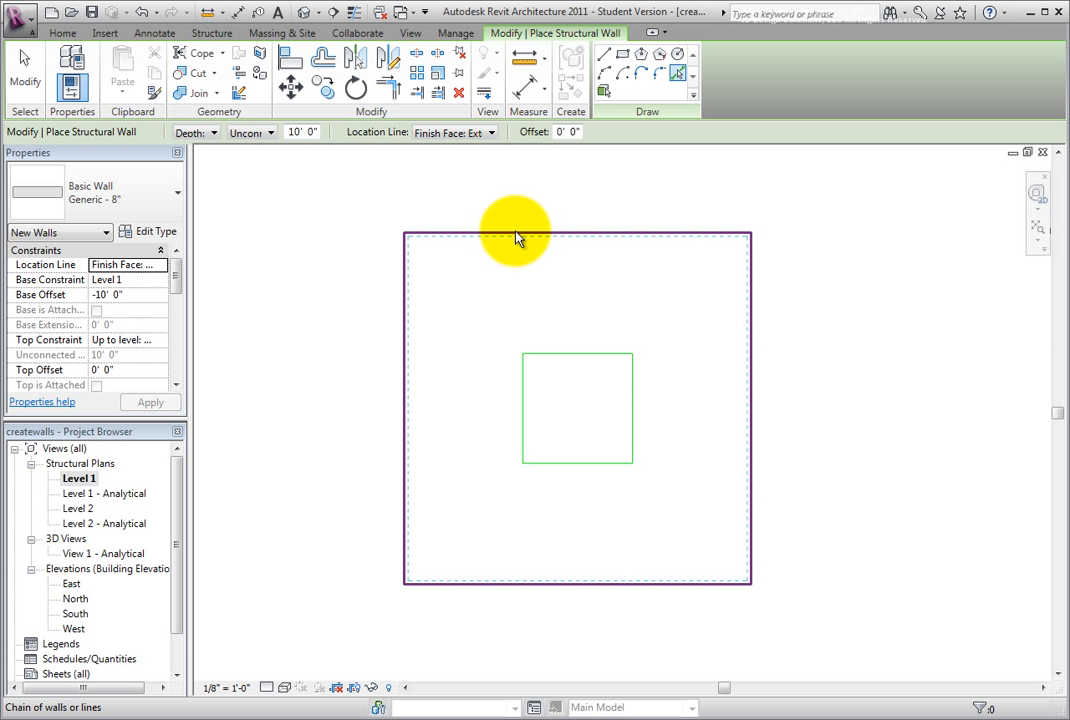
click(516, 238)
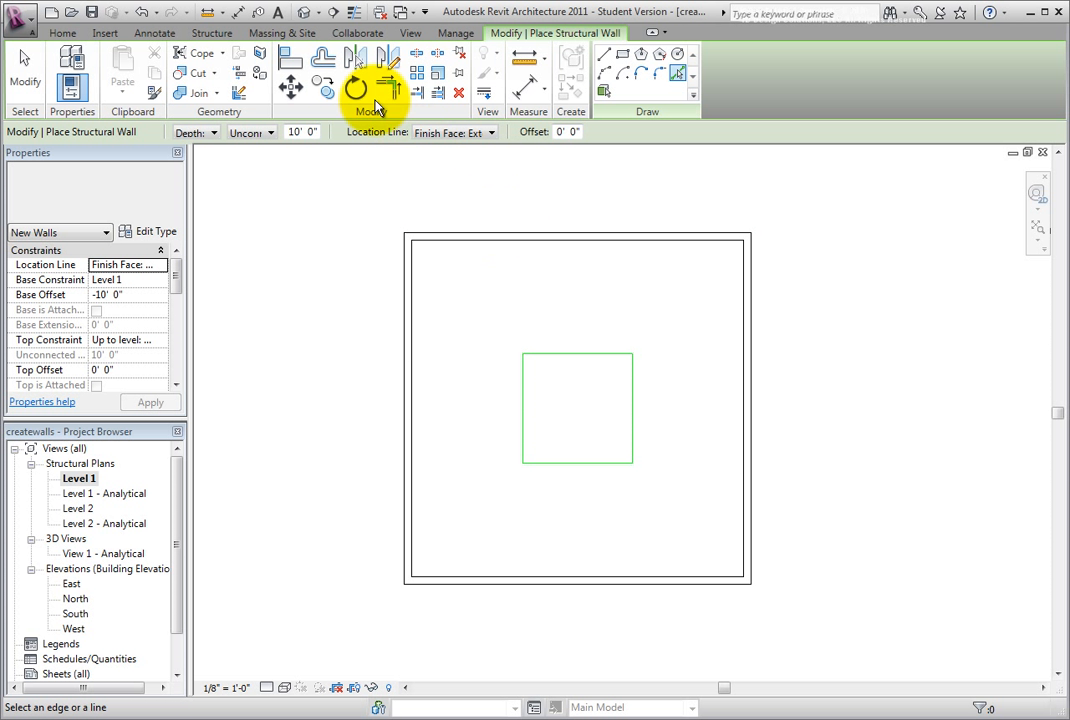
click(305, 17)
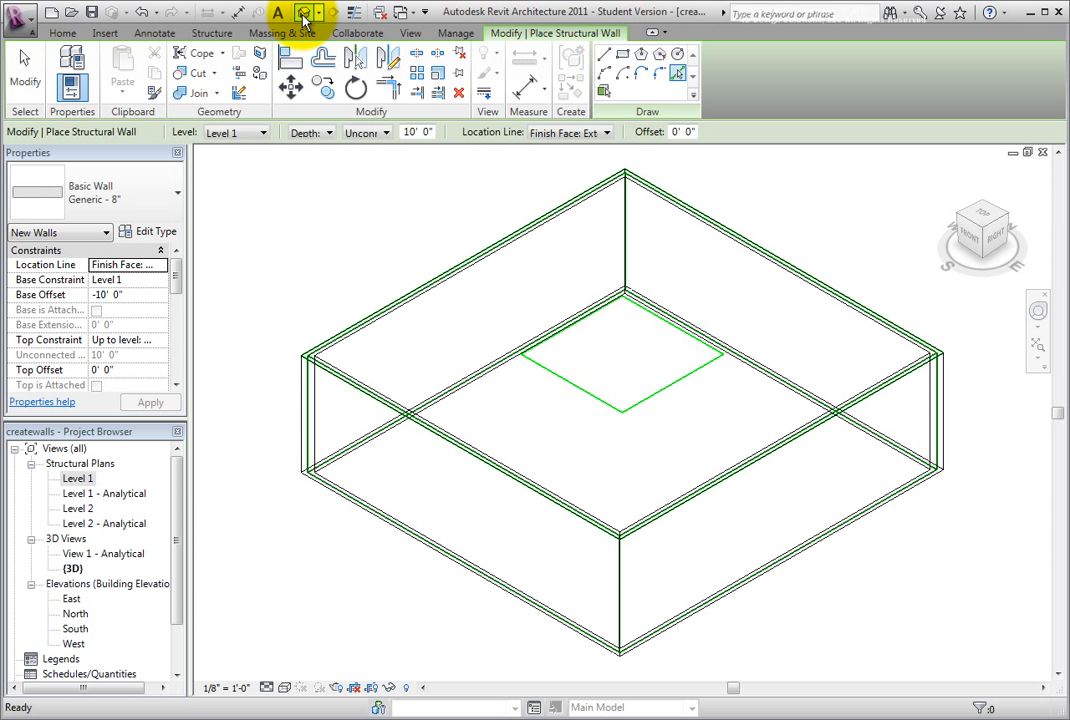